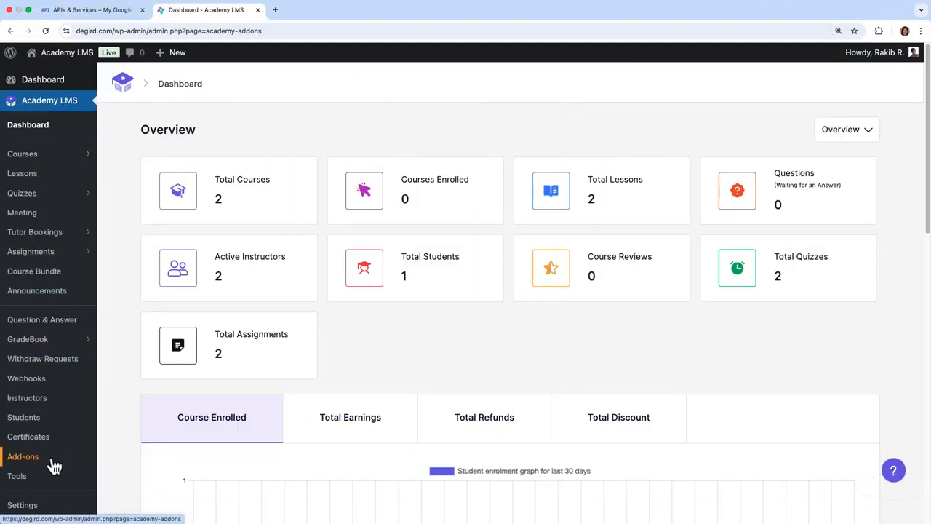
# Find and enable the Google Classroom add-on in Academy LMS, and open its Google Classroom page.
pyautogui.click(51, 457)
pyautogui.click(769, 175)
pyautogui.write('Google Classroom')
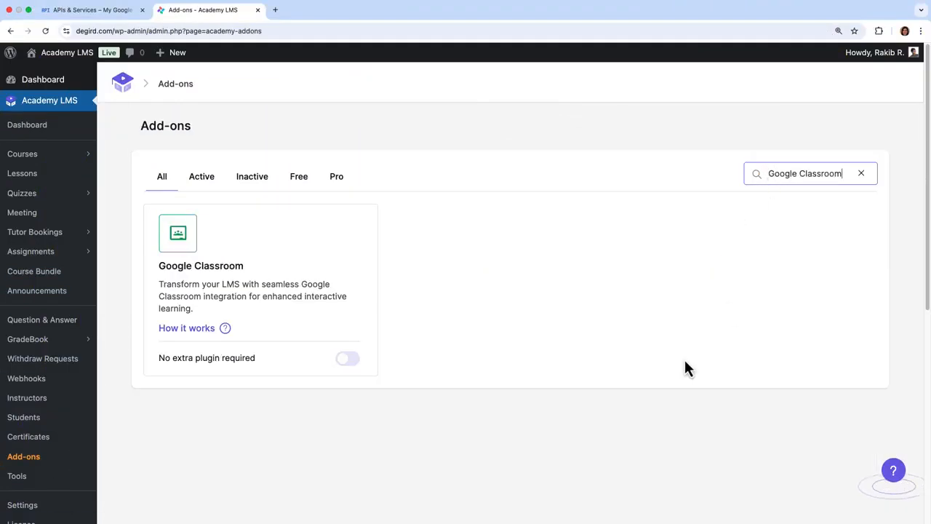
pyautogui.click(347, 361)
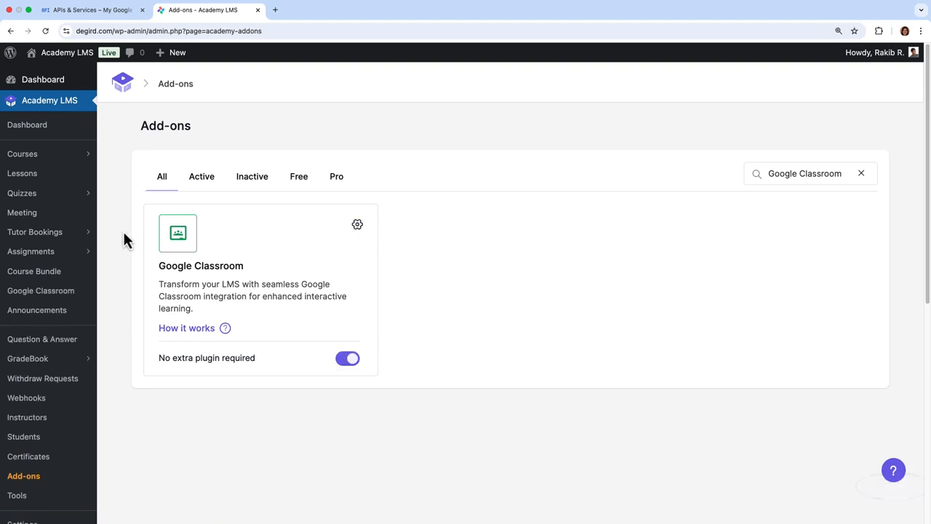
pyautogui.click(80, 293)
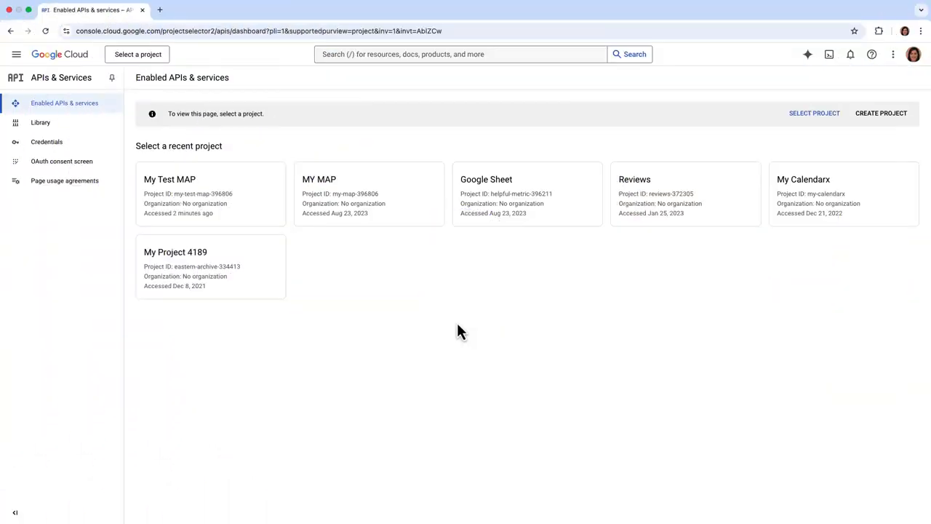
# In Google Cloud APIs & Services, create a project named "My Google Class" and select it.
pyautogui.moveTo(464, 32); pyautogui.dragTo(74, 30)
pyautogui.click(442, 348)
pyautogui.click(871, 120)
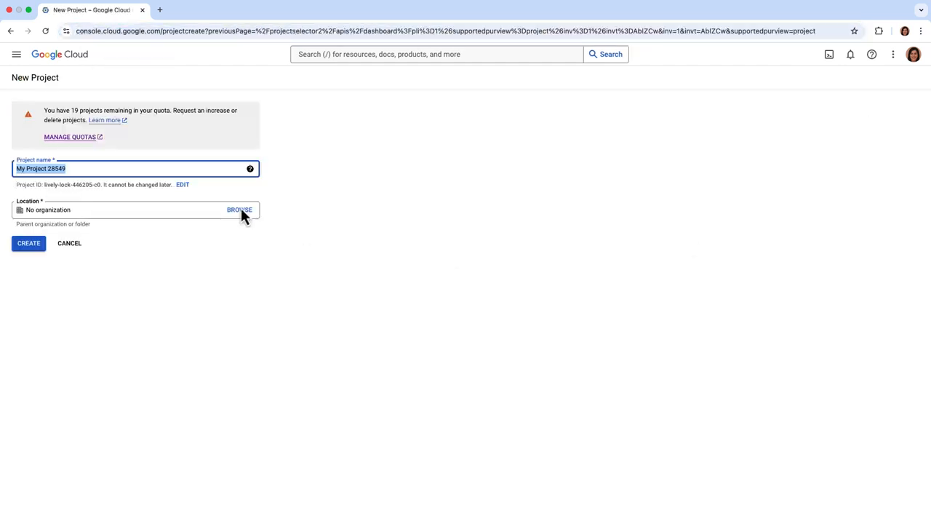
pyautogui.write('My Goog')
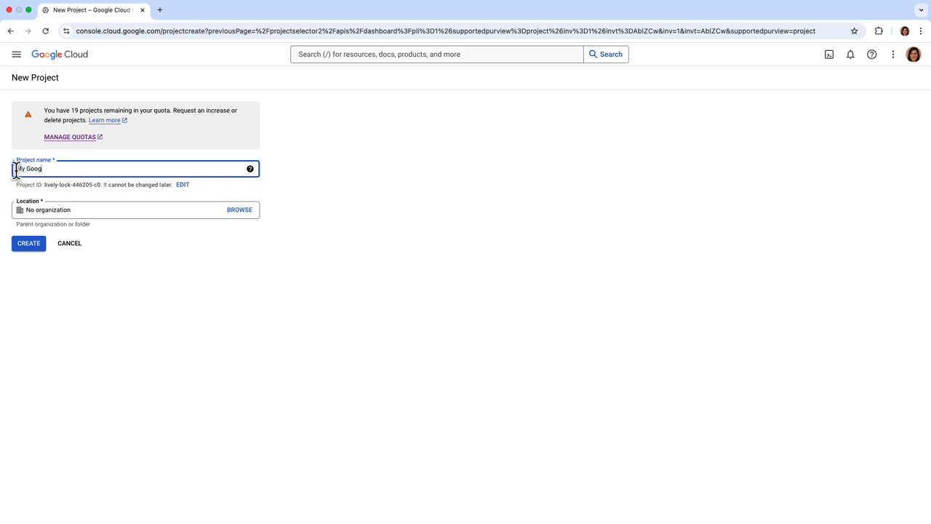
pyautogui.click(26, 243)
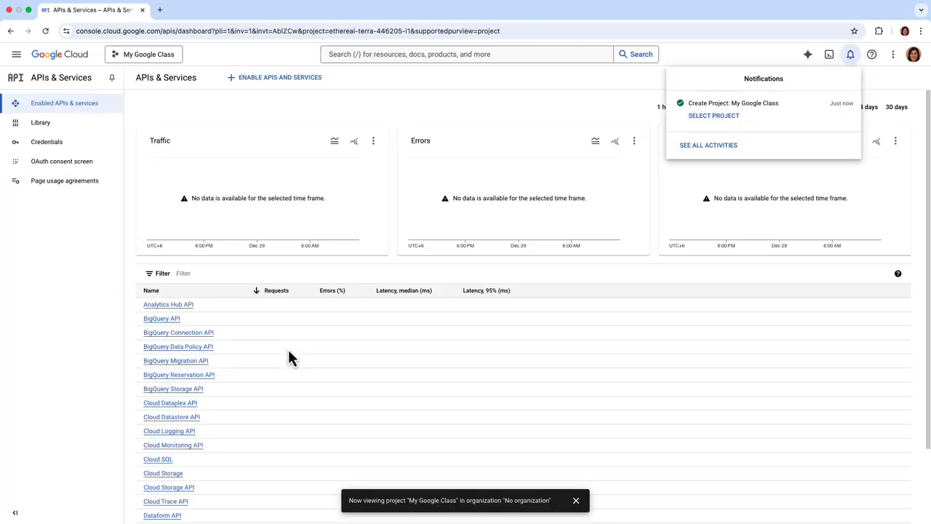
pyautogui.click(714, 117)
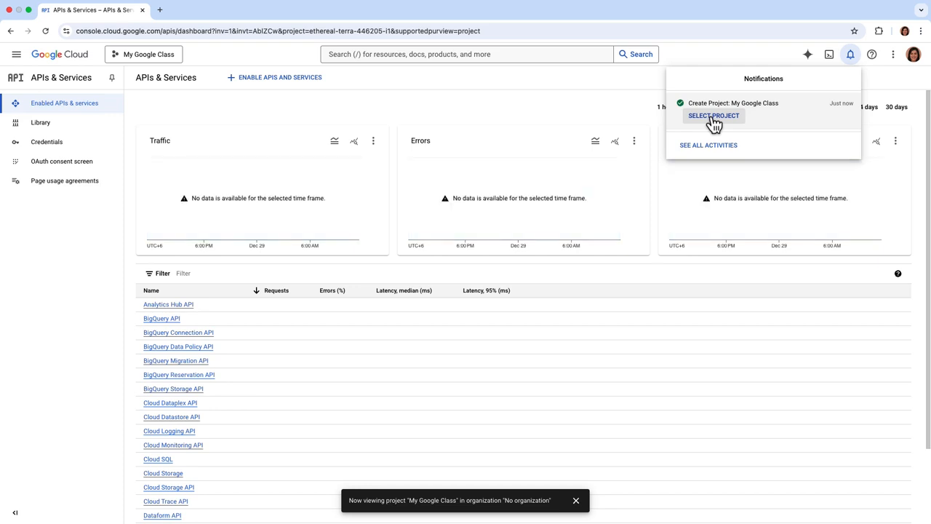
# Find the Google Classroom API in the API Library and enable it for the project.
pyautogui.click(302, 81)
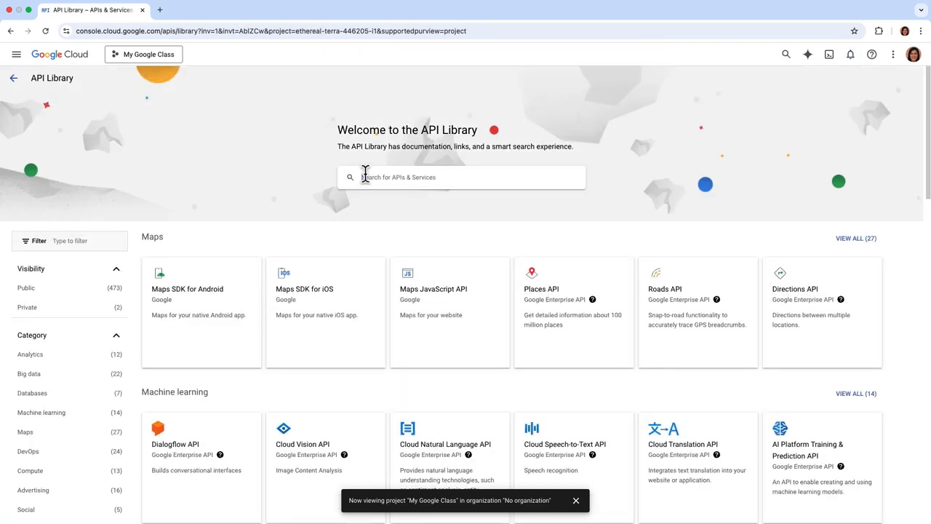
pyautogui.click(365, 177)
pyautogui.write('google classroom api')
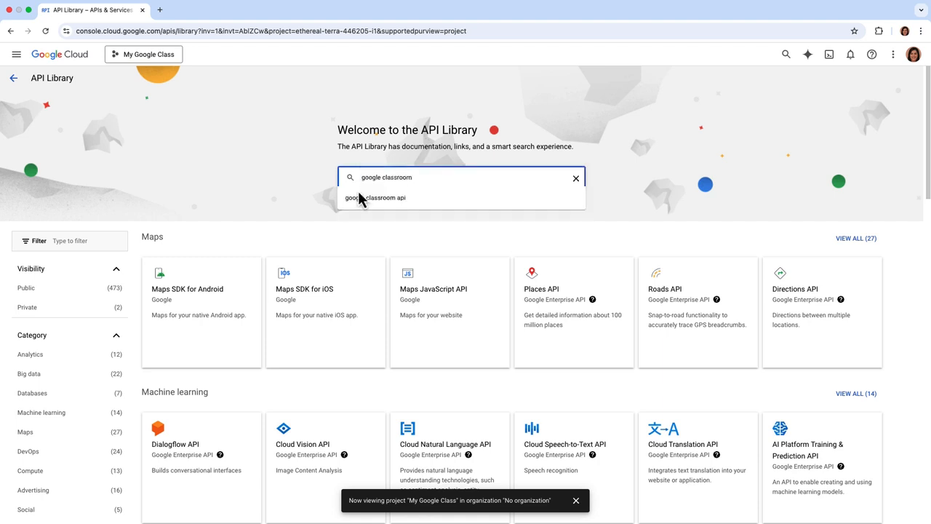
pyautogui.press('Return')
pyautogui.click(309, 180)
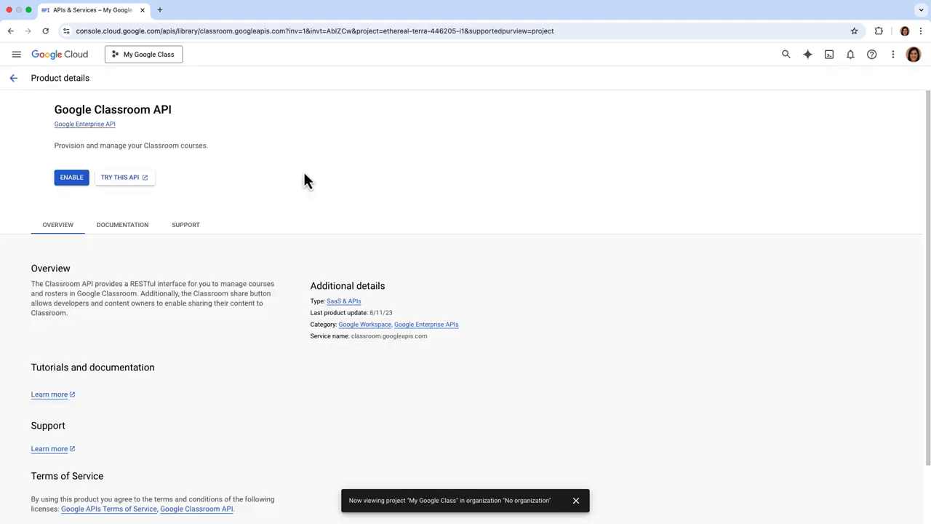
pyautogui.click(116, 180)
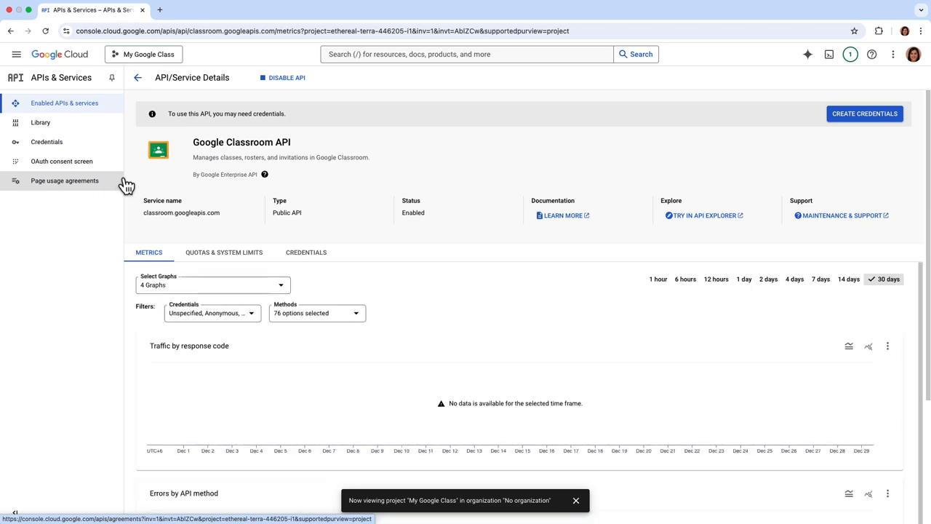
# Start an OAuth client ID credential and set up the required consent screen with the External user type.
pyautogui.click(113, 149)
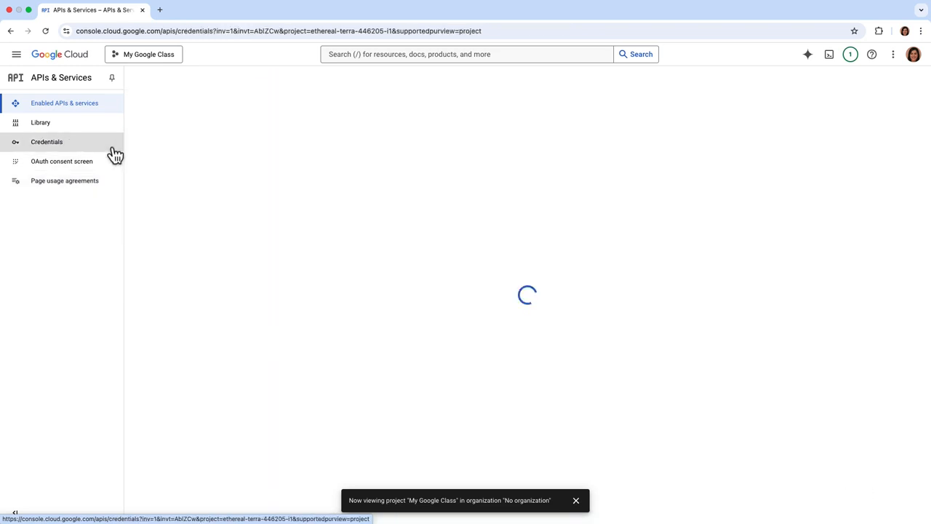
pyautogui.click(273, 81)
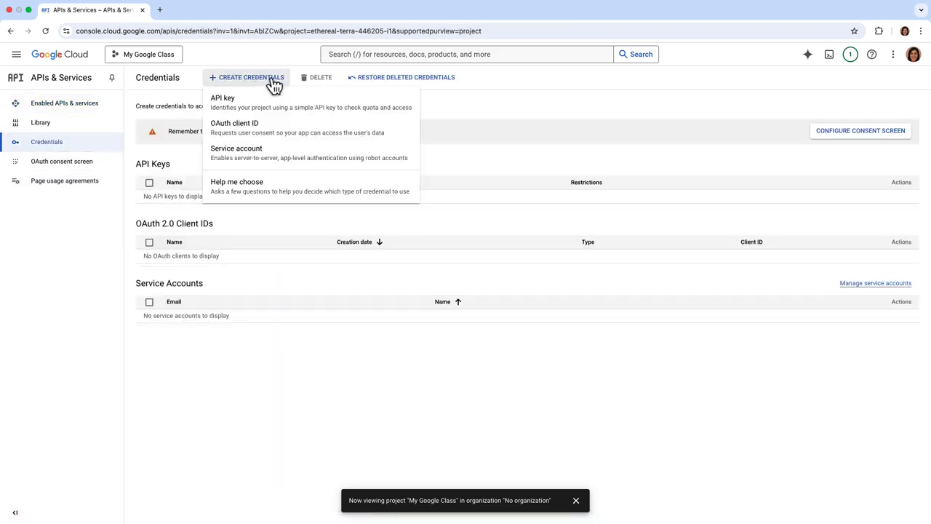
pyautogui.click(283, 136)
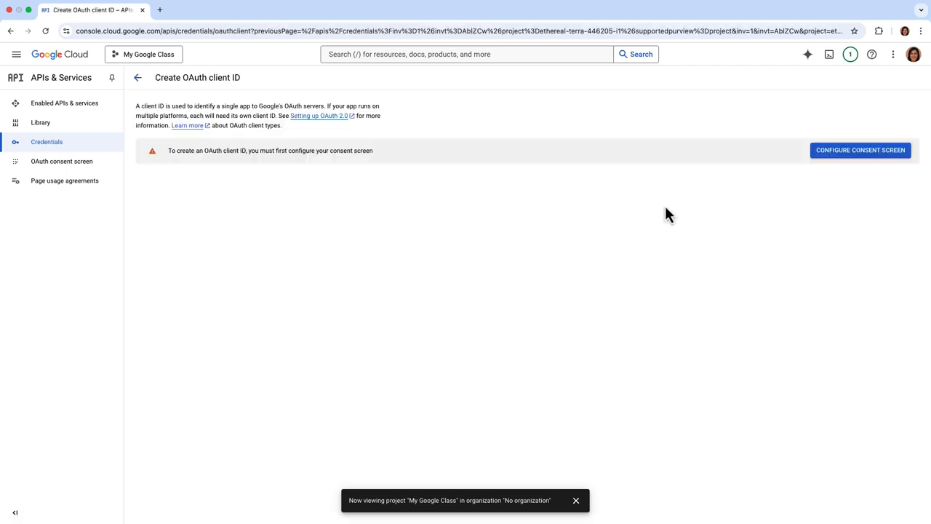
pyautogui.click(858, 155)
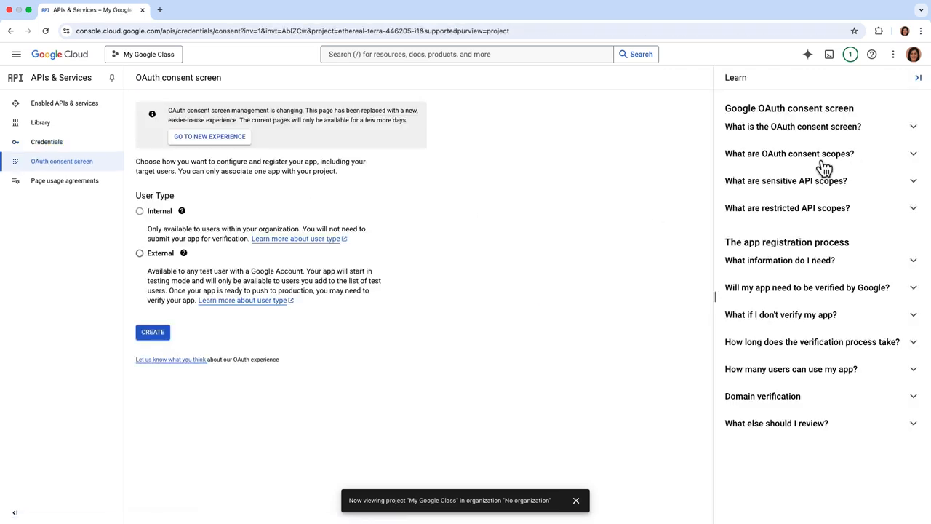
pyautogui.click(139, 253)
pyautogui.click(154, 333)
# Name the app "My Google Classes", fill in the user support and developer contact emails, and save the app information.
pyautogui.click(146, 267)
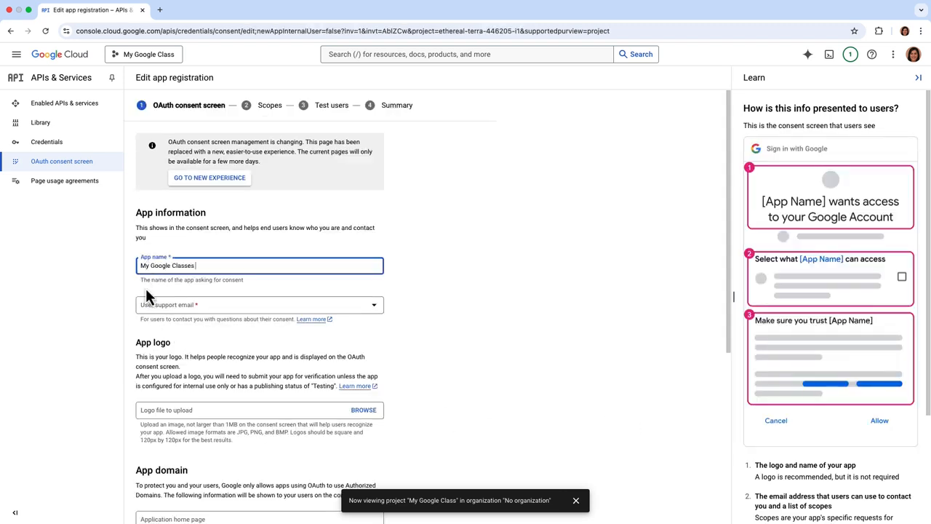
pyautogui.write('My Google Classes')
pyautogui.click(222, 308)
pyautogui.click(250, 350)
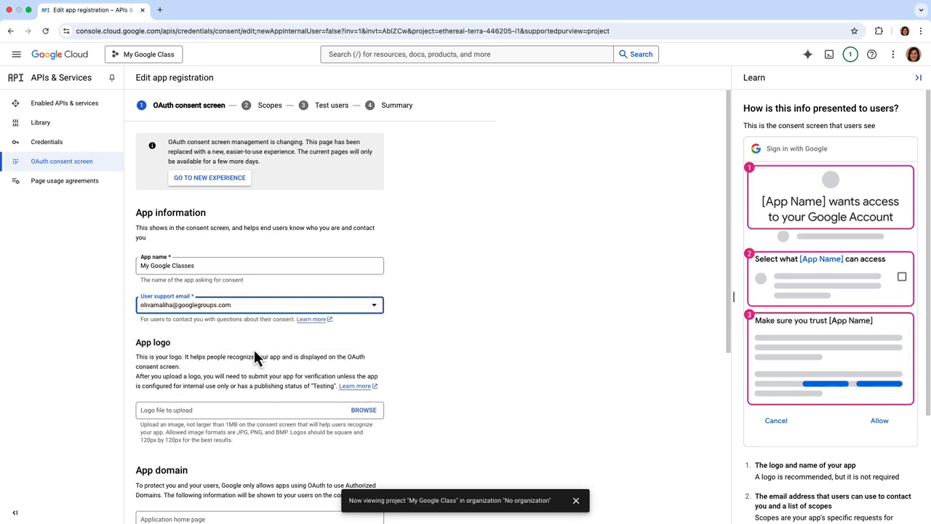
pyautogui.scroll(-5, 253, 356)
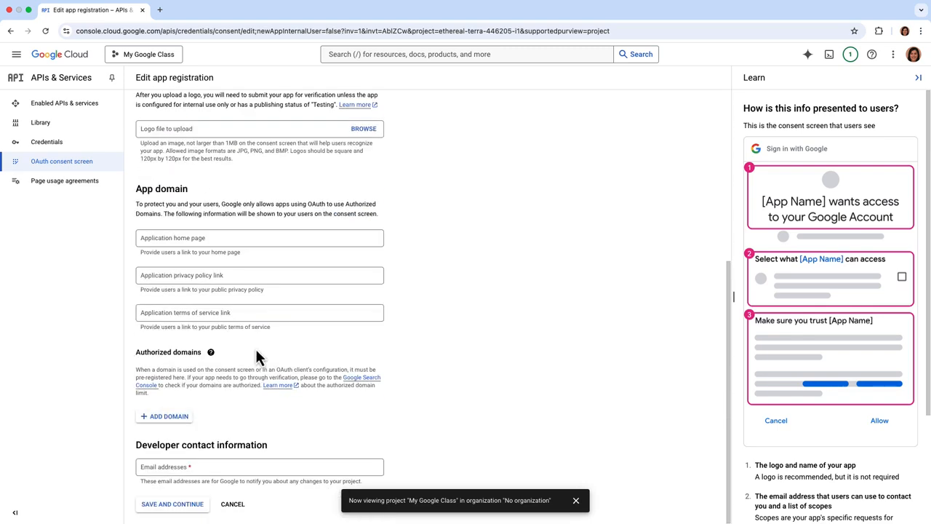
pyautogui.click(147, 470)
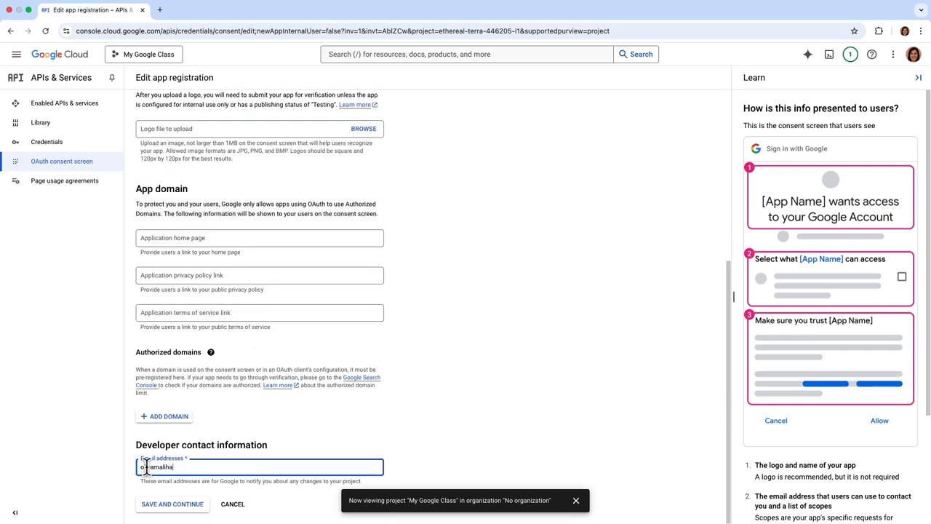
pyautogui.click(146, 507)
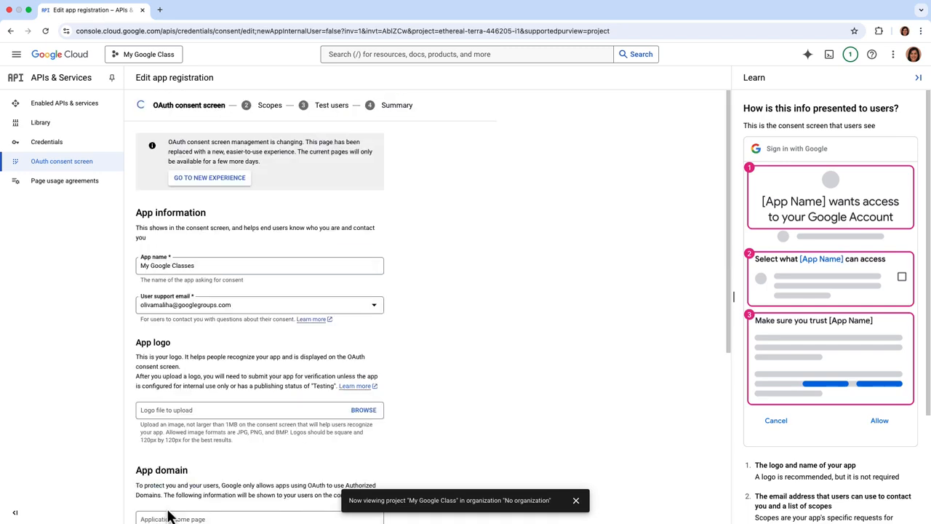
# Complete the app registration without adding scopes or test users, and publish the app to production.
pyautogui.click(175, 511)
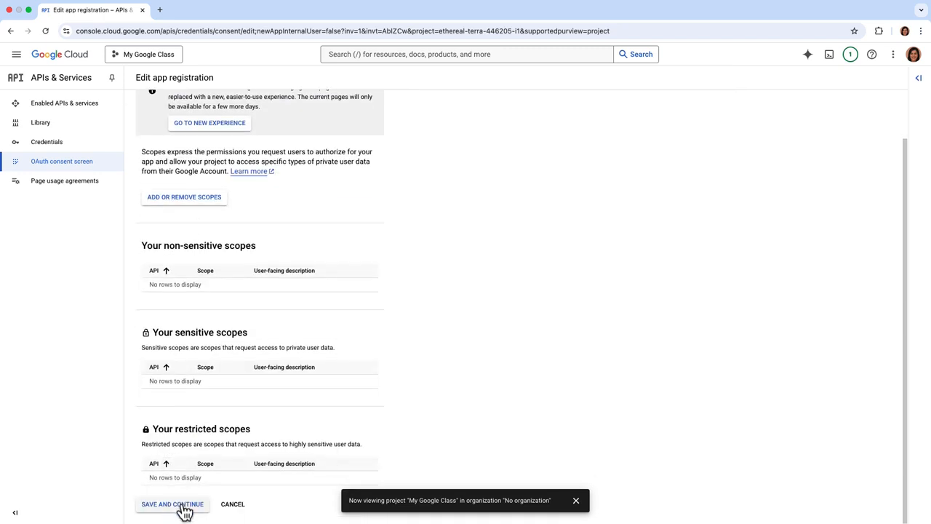
pyautogui.click(192, 364)
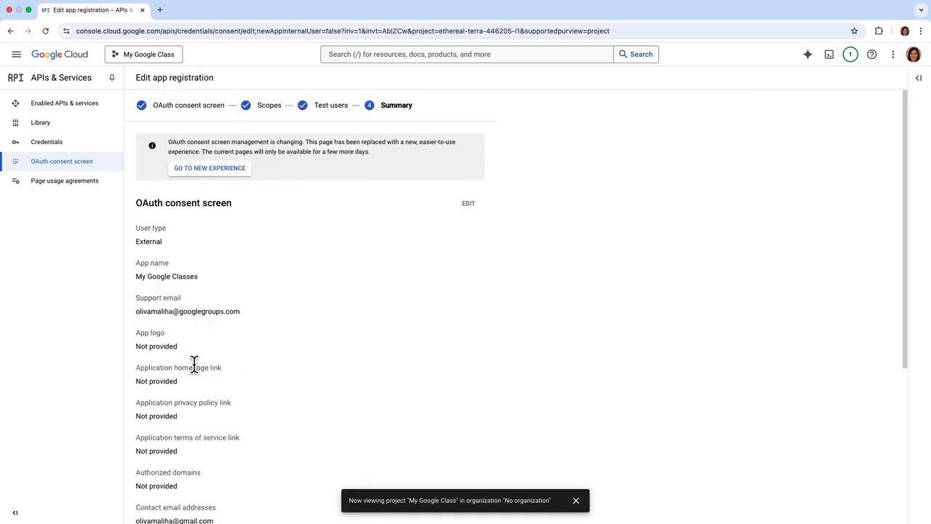
pyautogui.scroll(-5, 201, 374)
pyautogui.scroll(-2, 202, 373)
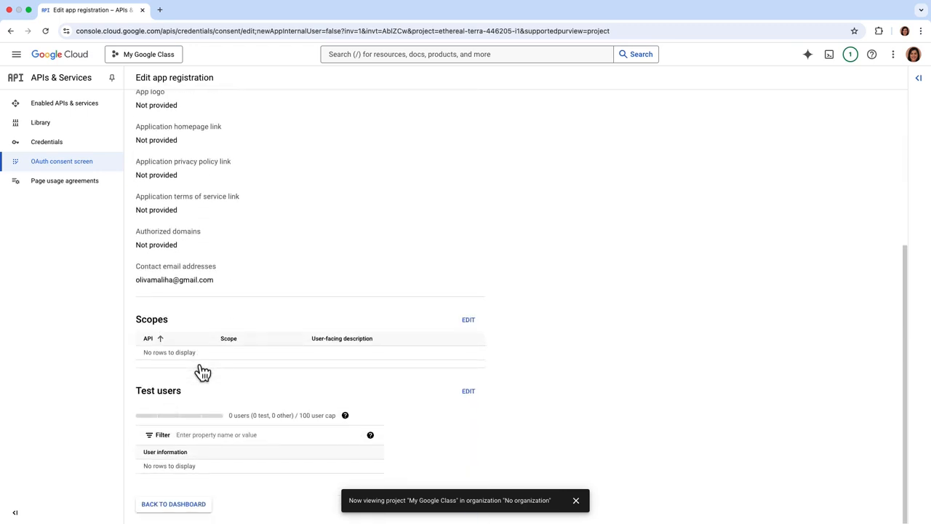
pyautogui.click(201, 512)
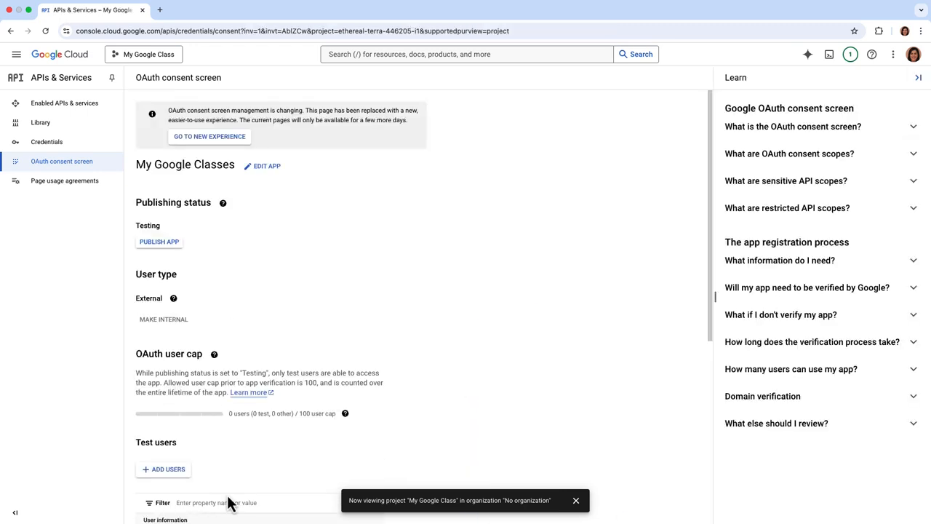
pyautogui.click(179, 245)
pyautogui.click(571, 335)
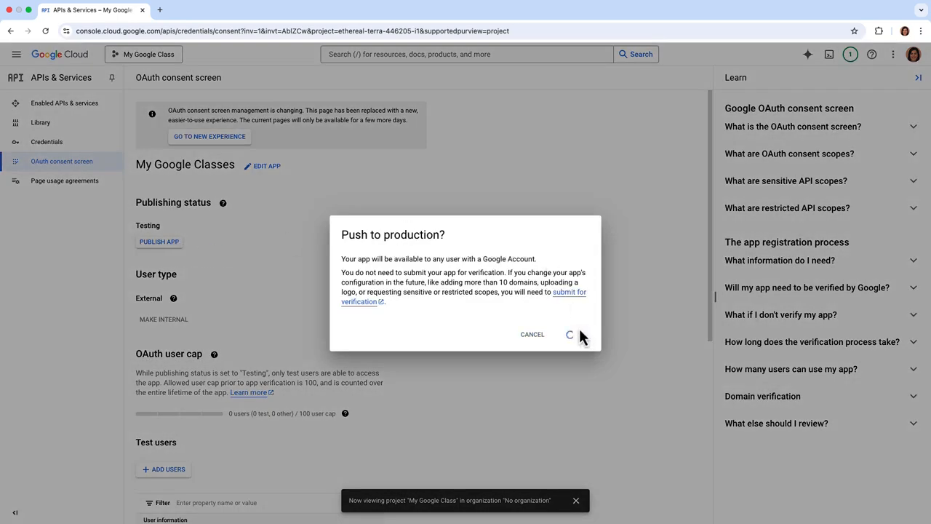
# Start a new OAuth client ID credential and set its application type to Web application.
pyautogui.click(96, 149)
pyautogui.click(251, 77)
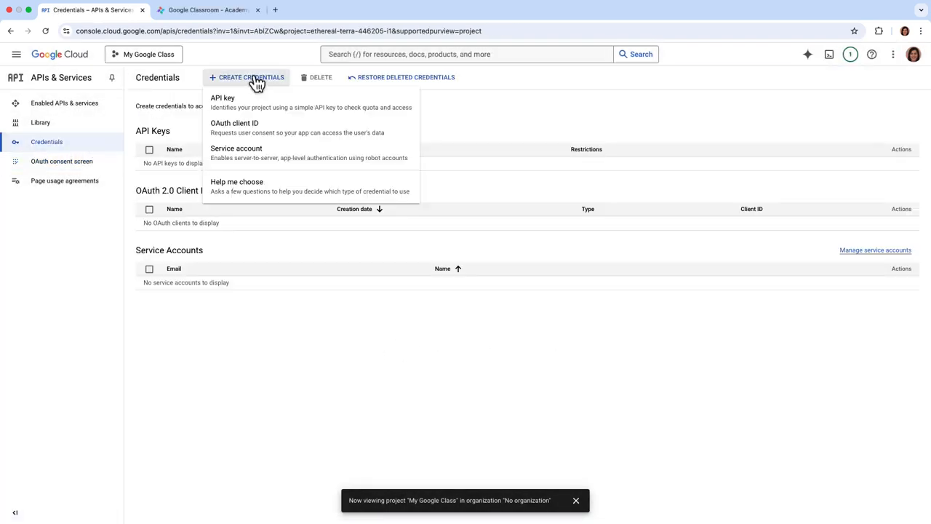
pyautogui.click(270, 122)
pyautogui.click(312, 150)
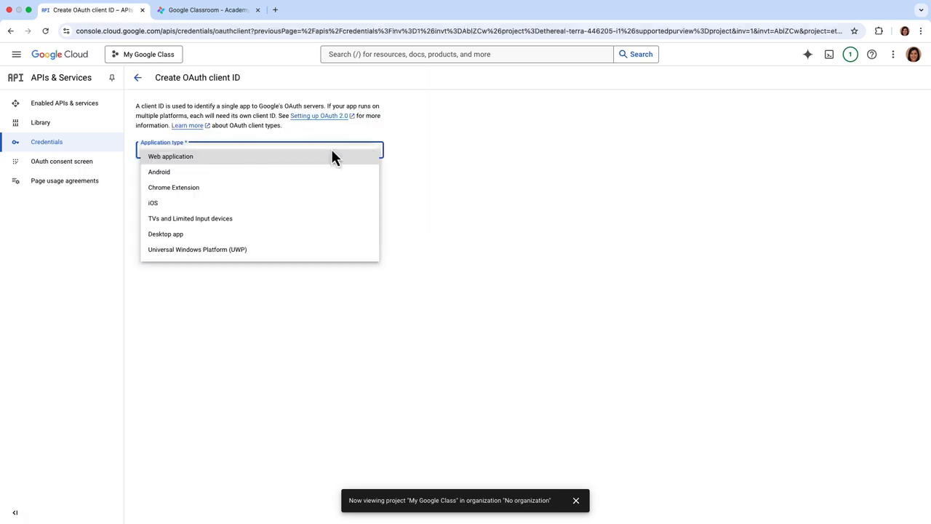
pyautogui.click(210, 159)
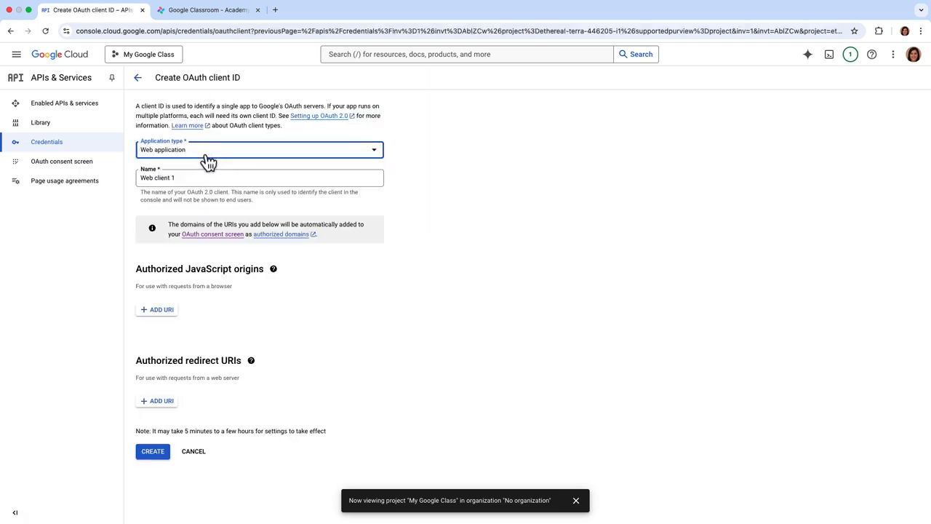
# Add the copied Academy LMS page URL degird.com/wp-admin/admin.php?page=academy-google-classroom as an authorized redirect URI and create the OAuth client.
pyautogui.click(154, 401)
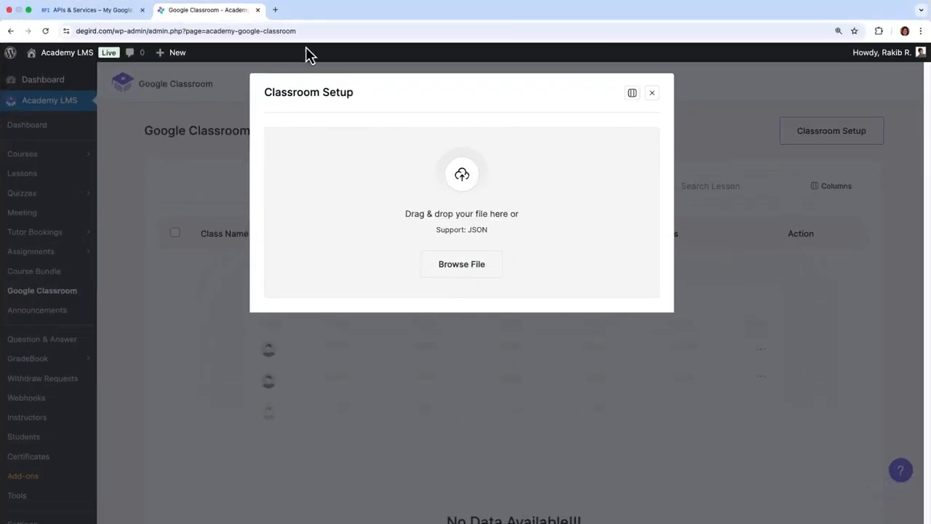
pyautogui.click(294, 33)
pyautogui.rightClick(293, 34)
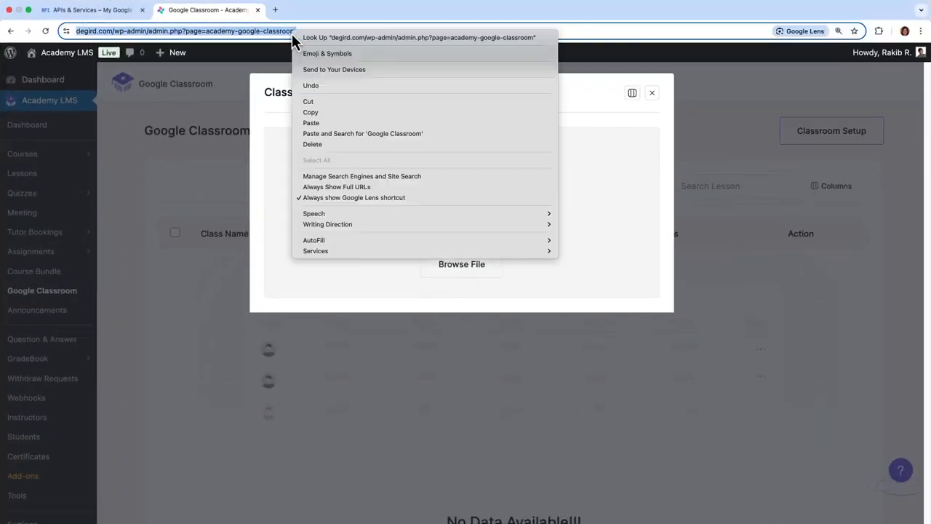
pyautogui.click(366, 113)
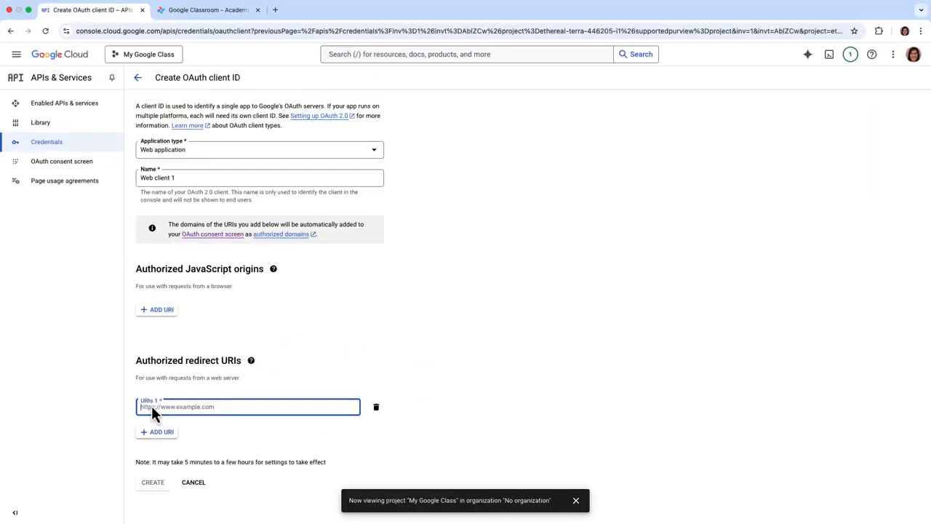
pyautogui.rightClick(151, 405)
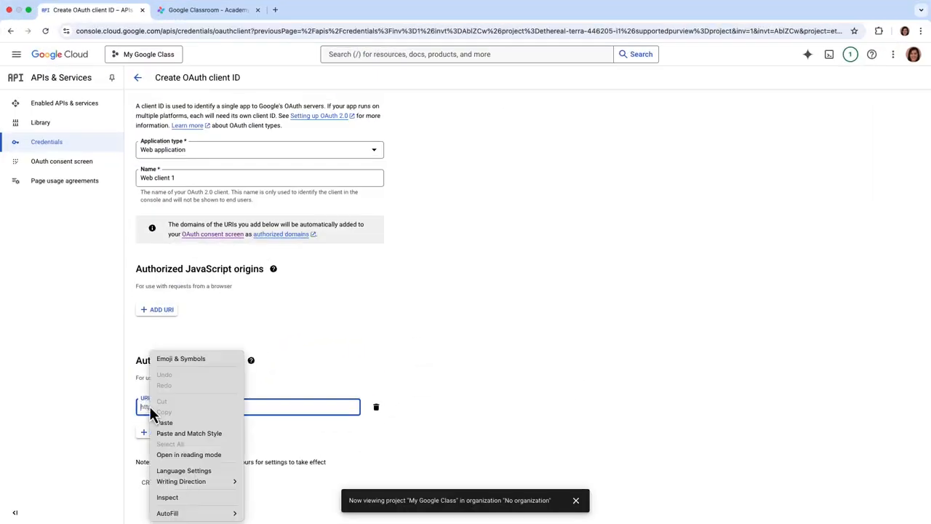
pyautogui.click(190, 423)
pyautogui.click(155, 484)
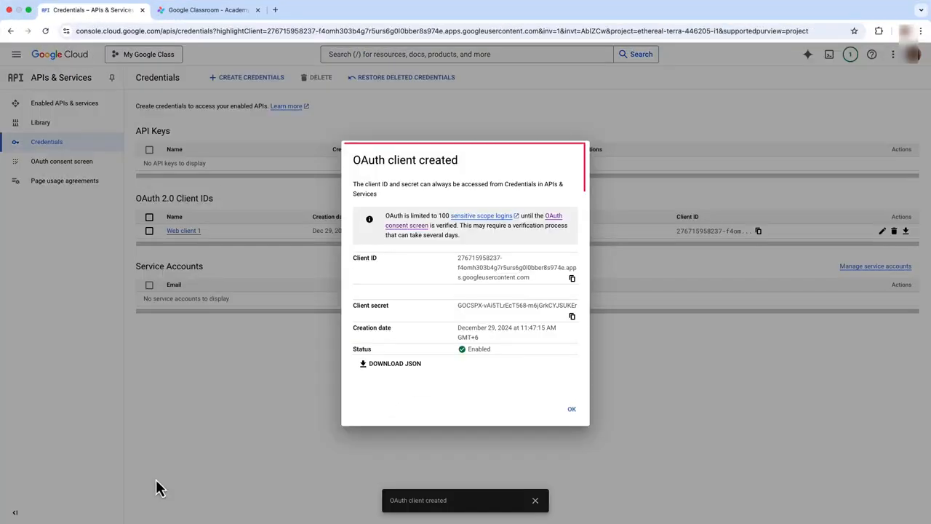
# Download the OAuth client's JSON file and upload it to Classroom Setup in Academy LMS.
pyautogui.click(404, 370)
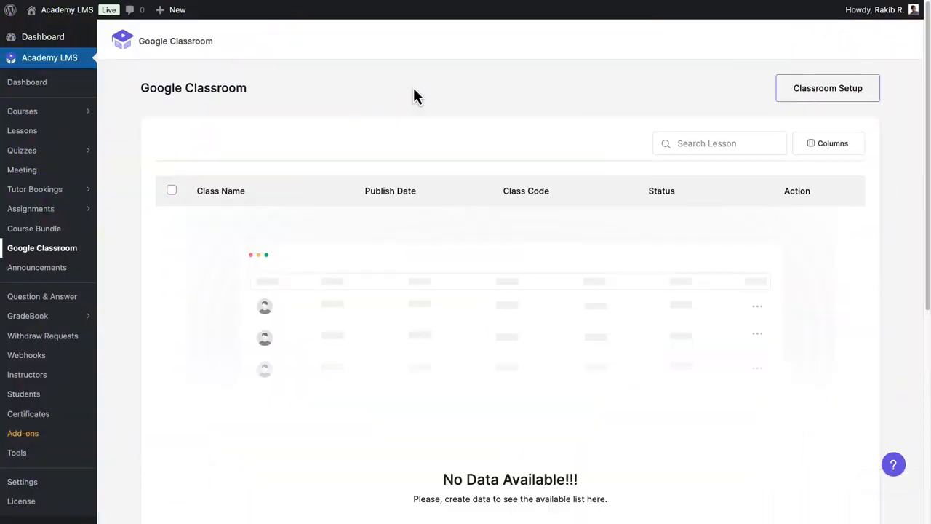
pyautogui.click(824, 89)
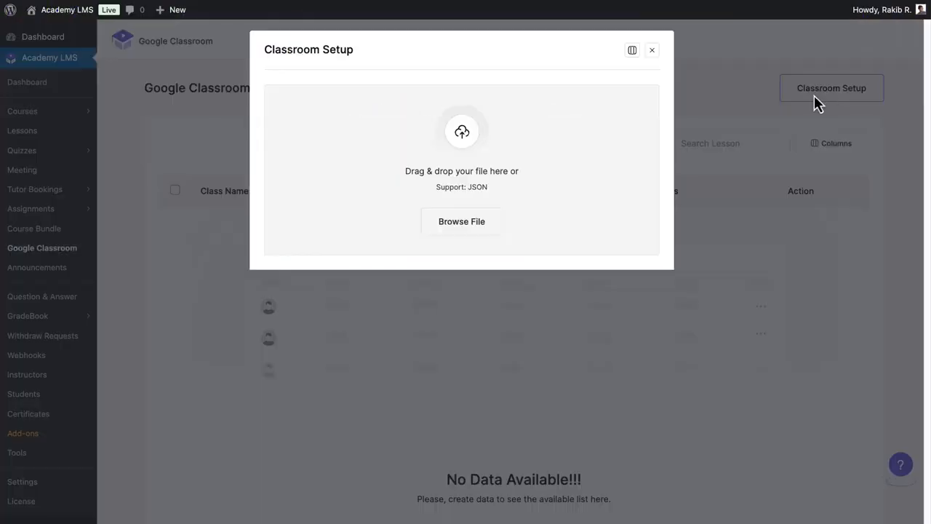
pyautogui.click(470, 221)
pyautogui.click(551, 206)
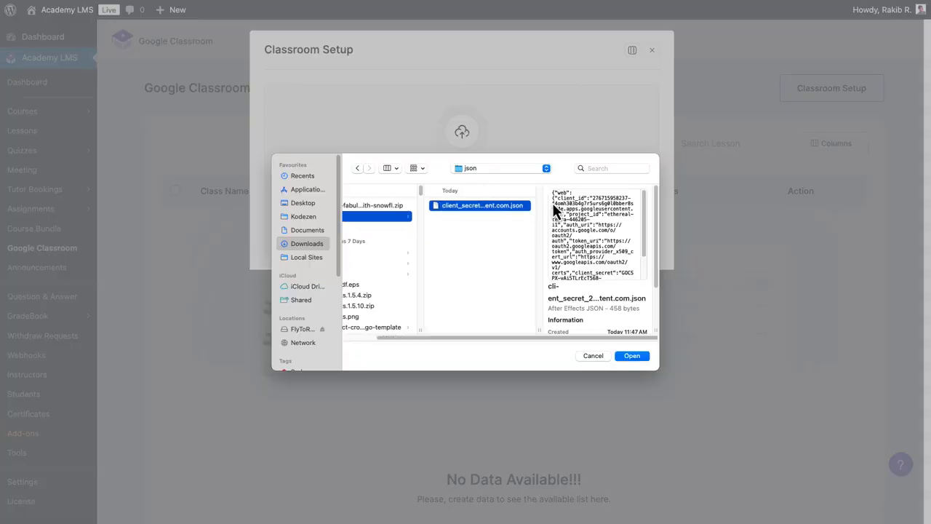
pyautogui.click(647, 356)
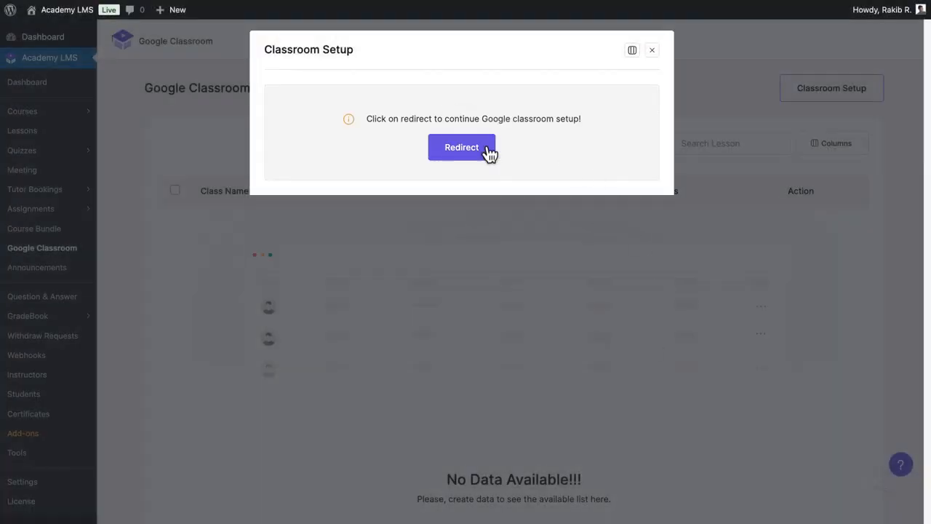
# Continue the classroom setup by signing in with the Google account and granting degird.com all the requested Google Classroom permissions.
pyautogui.click(479, 151)
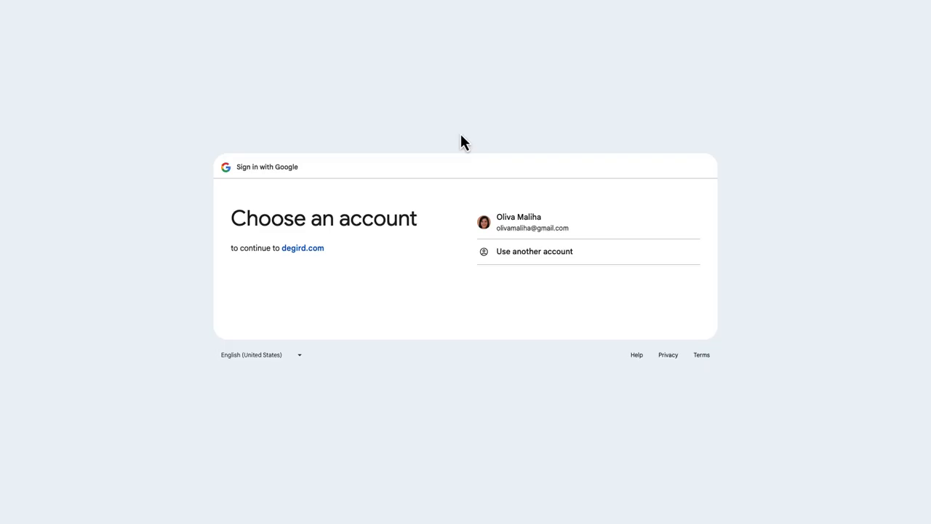
pyautogui.click(603, 231)
pyautogui.click(522, 105)
pyautogui.scroll(-3, 522, 104)
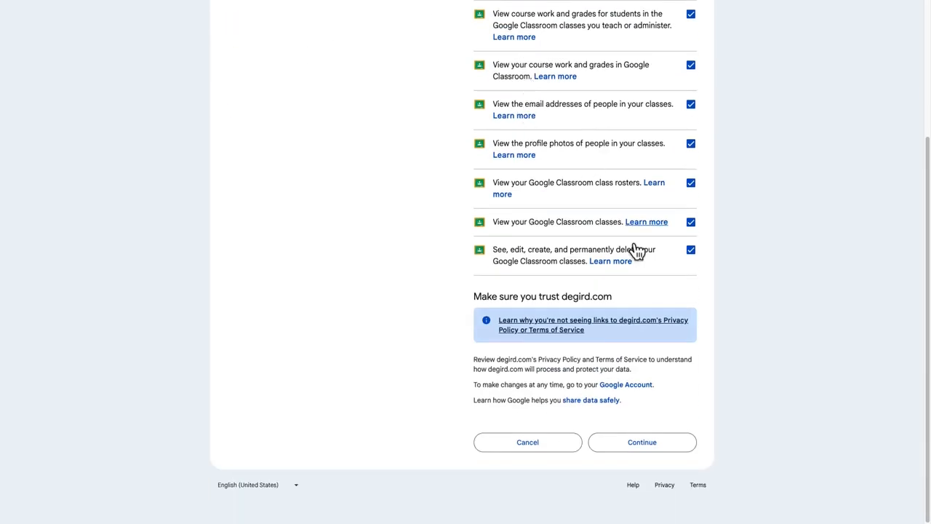
pyautogui.click(678, 446)
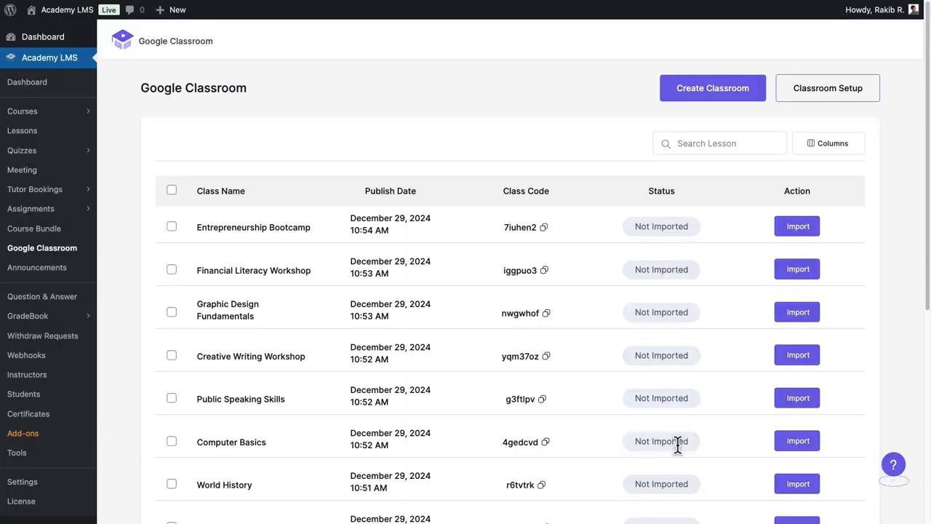
# Look through the listed Google classes, copy the Entrepreneurship Bootcamp class code and import that class.
pyautogui.scroll(-5, 677, 444)
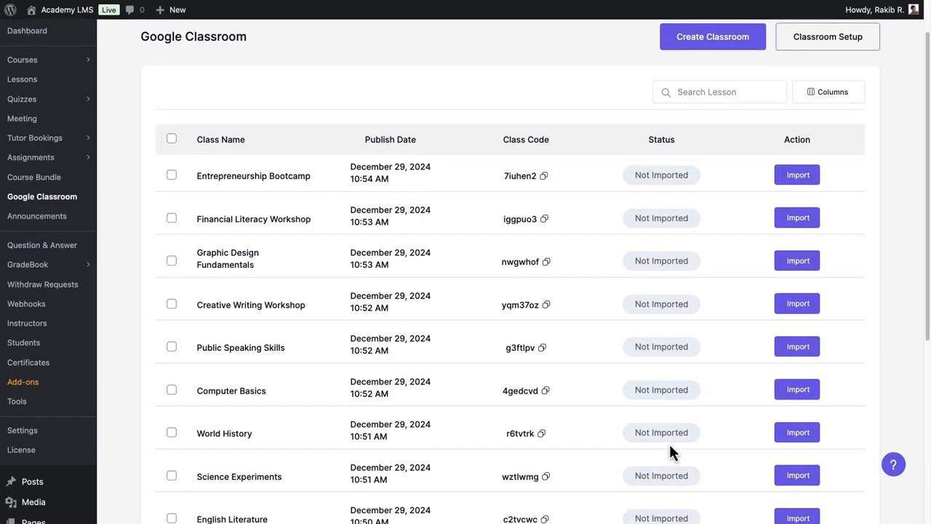
pyautogui.scroll(5, 669, 451)
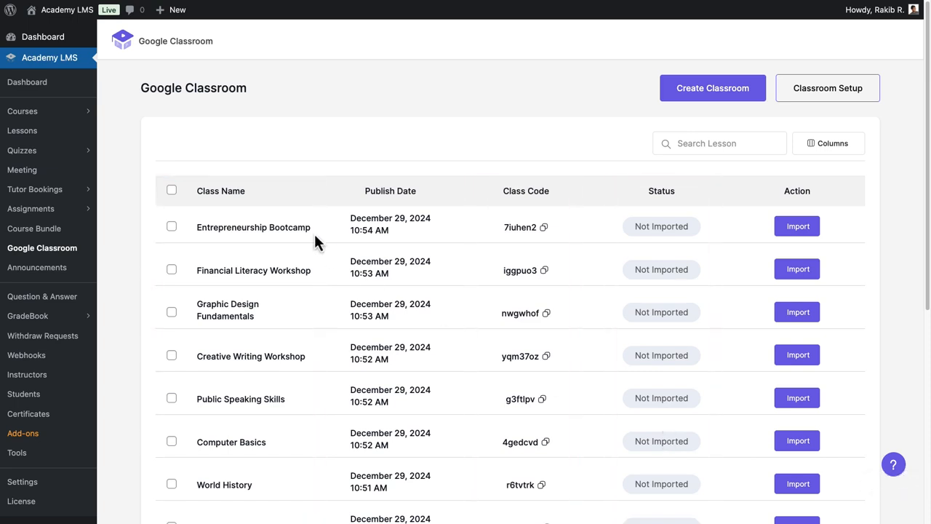
pyautogui.click(543, 227)
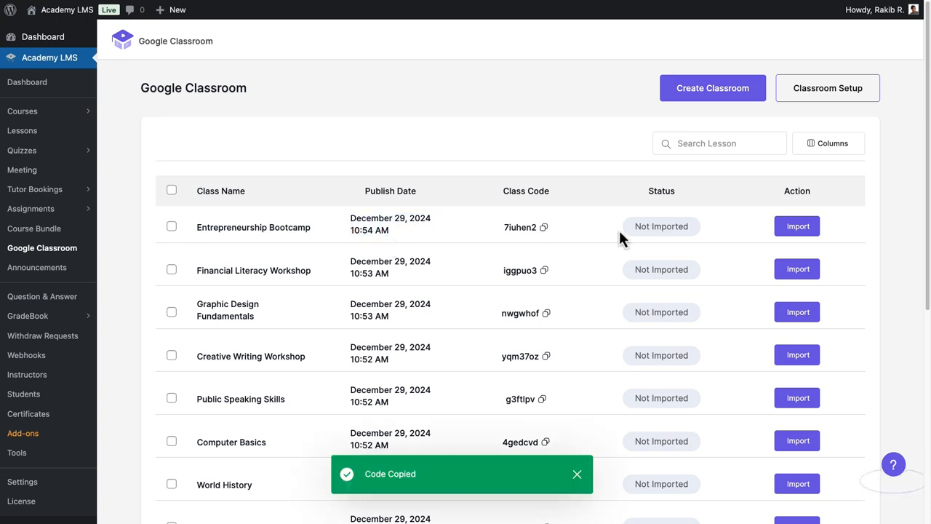
pyautogui.click(798, 227)
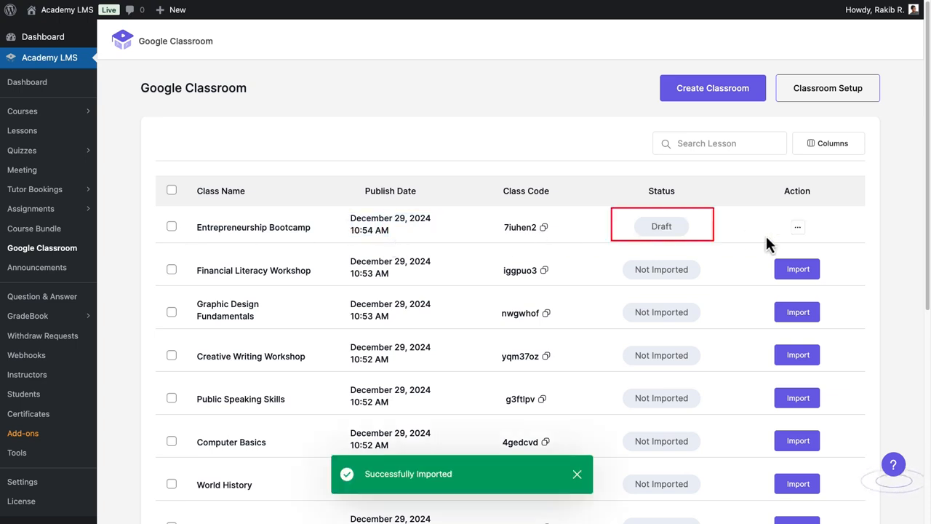
# Publish the imported Entrepreneurship Bootcamp class and open its list of available actions.
pyautogui.click(798, 228)
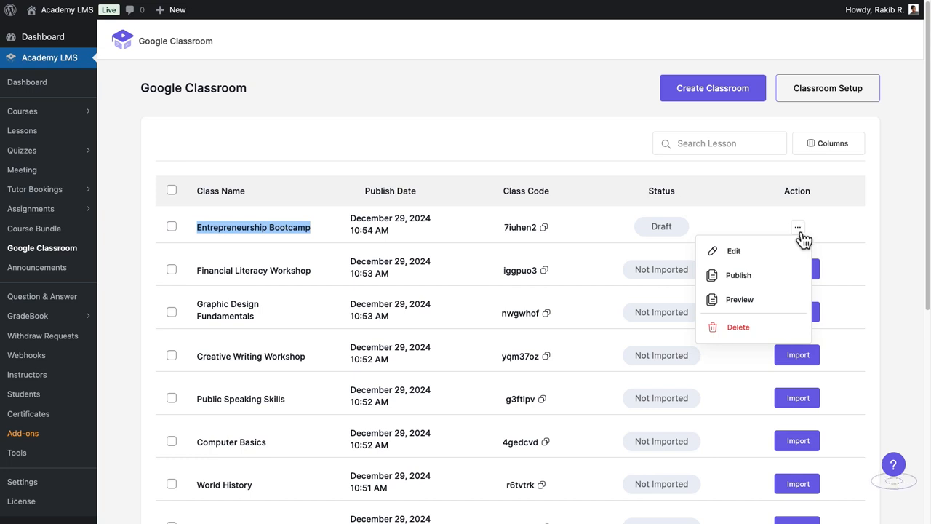
pyautogui.click(764, 282)
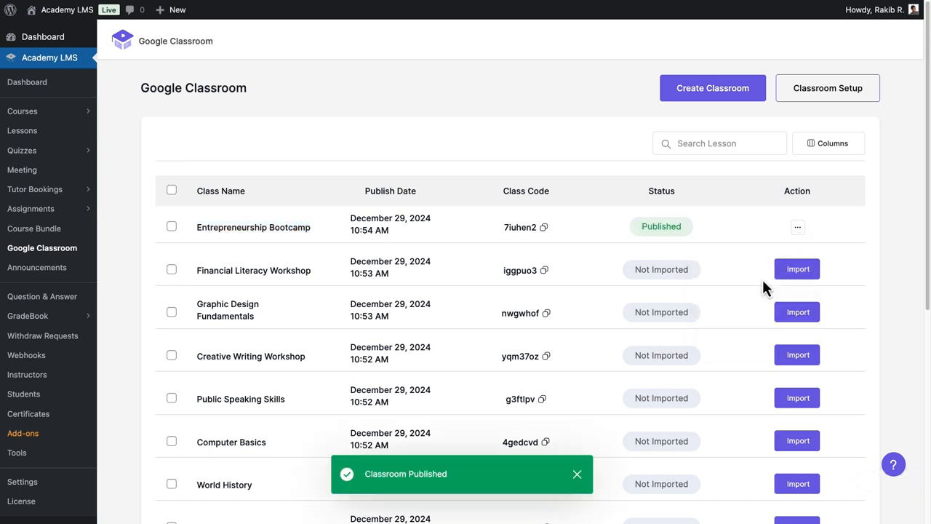
pyautogui.click(796, 229)
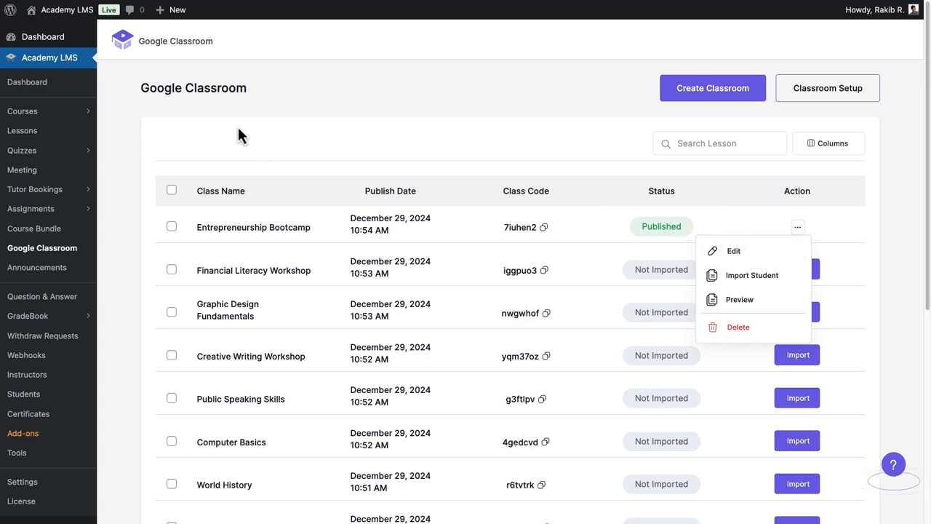
# Open the Entrepreneurship Bootcamp course for editing and add a new course category named "Business".
pyautogui.click(76, 117)
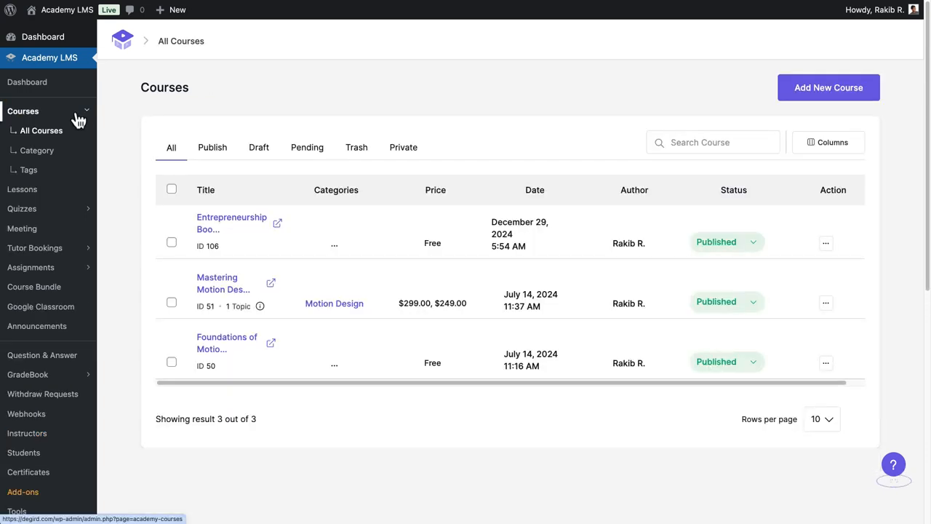
pyautogui.click(825, 242)
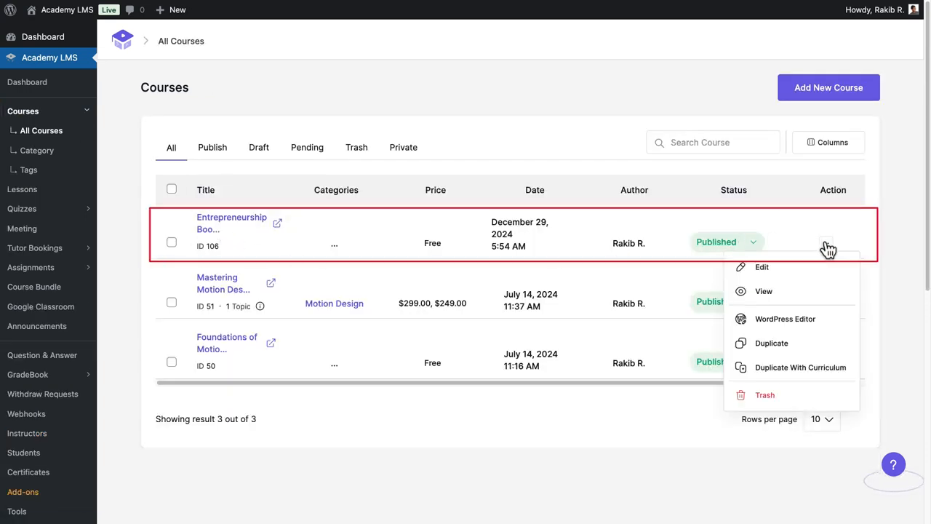
pyautogui.click(822, 264)
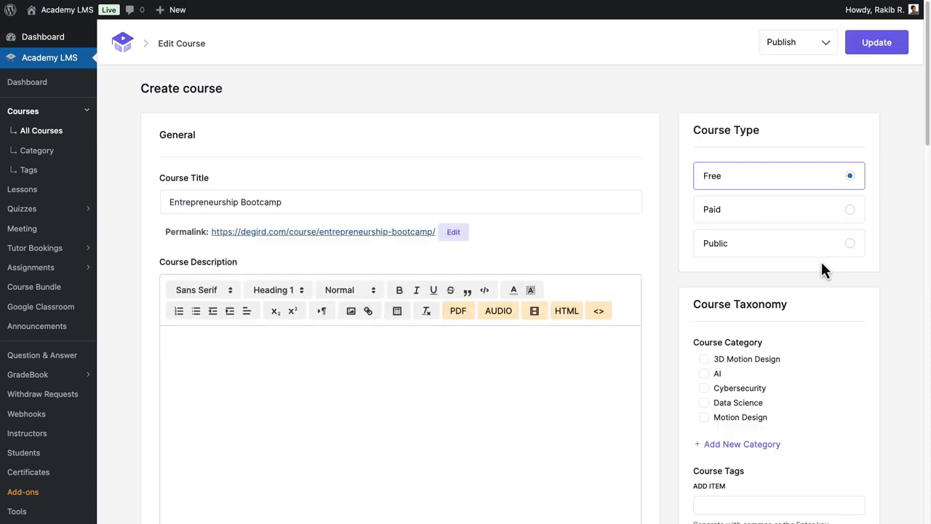
pyautogui.click(757, 448)
pyautogui.write('Business')
pyautogui.scroll(-1, 744, 465)
pyautogui.click(724, 471)
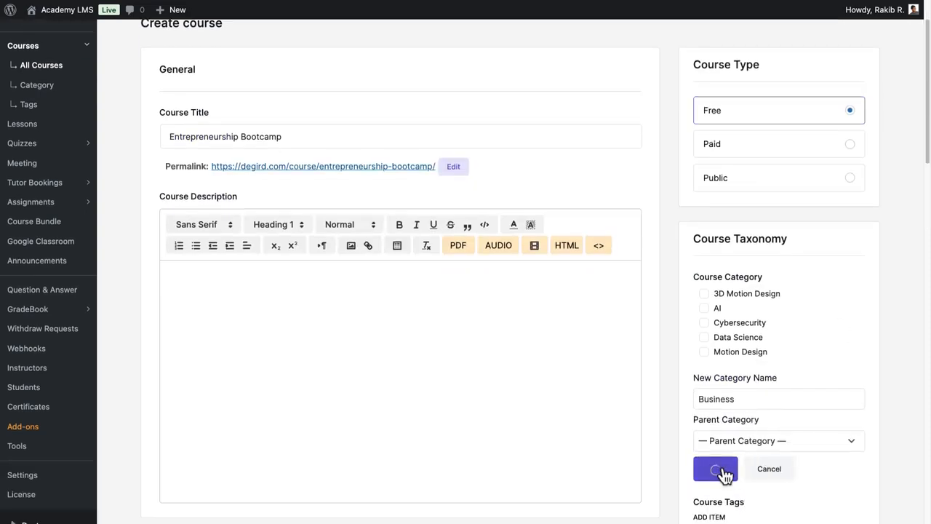
pyautogui.scroll(1, 254, 378)
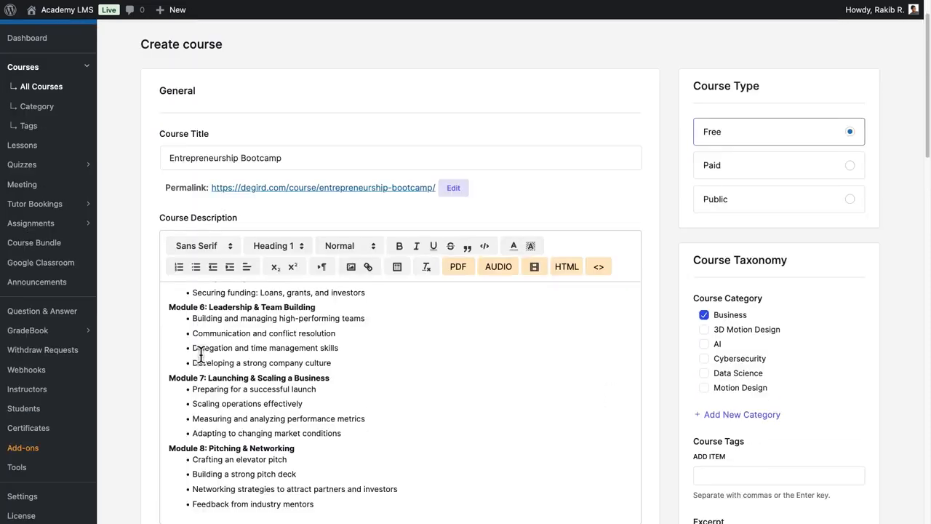
# Fill in the module-based course description, set the photo of two men in suits as the course image, and update the course.
pyautogui.scroll(1, 201, 355)
pyautogui.scroll(-6, 201, 353)
pyautogui.click(342, 368)
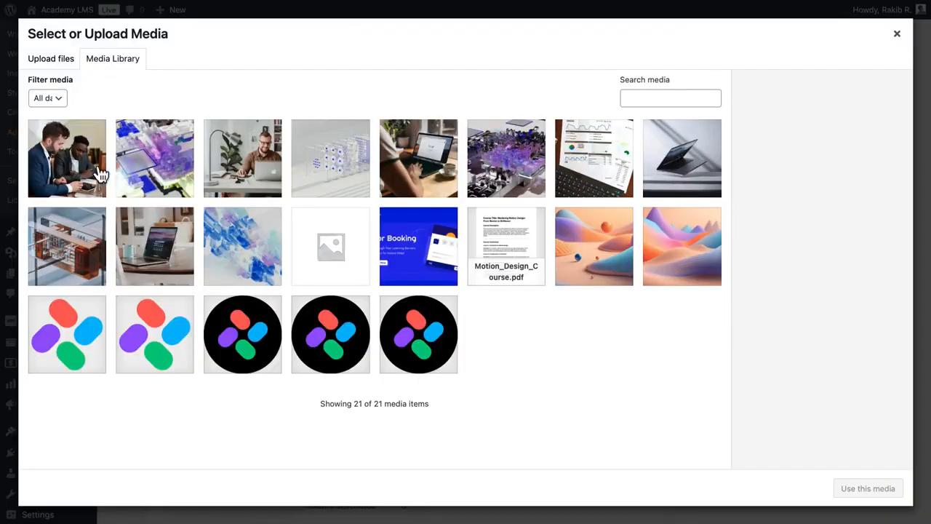
pyautogui.click(101, 170)
pyautogui.click(860, 488)
pyautogui.scroll(-7, 858, 487)
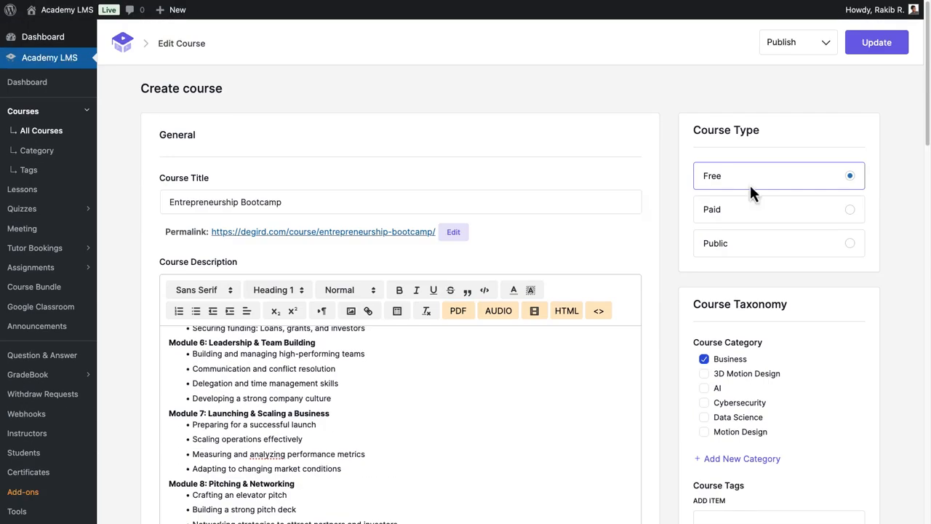
pyautogui.click(884, 46)
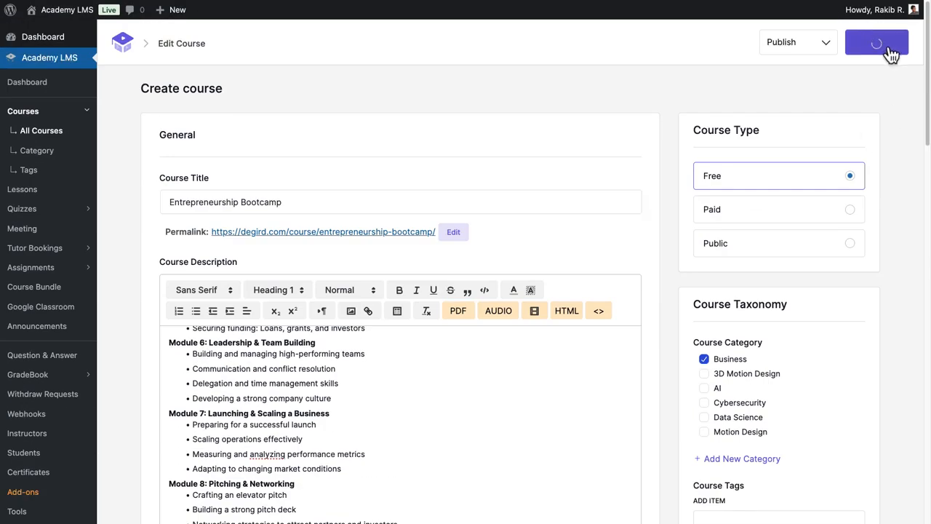
# View the Entrepreneurship Bootcamp course page, examine its Google Classroom section with the class code, and go to the linked classroom.
pyautogui.click(412, 232)
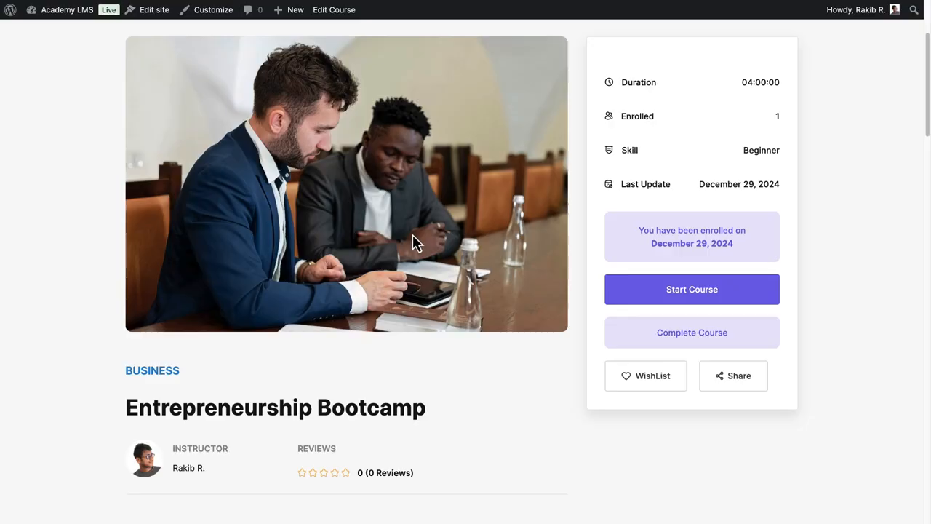
pyautogui.scroll(-3, 737, 306)
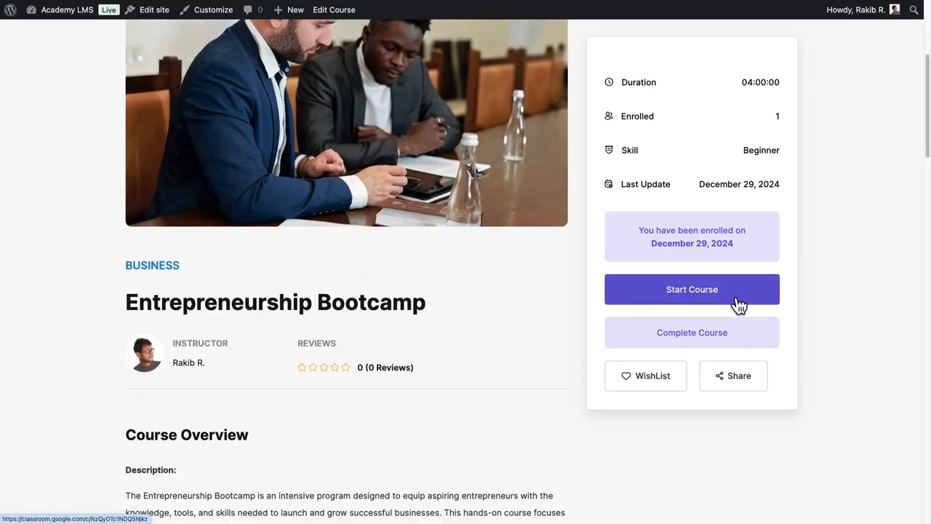
pyautogui.scroll(-15, 737, 306)
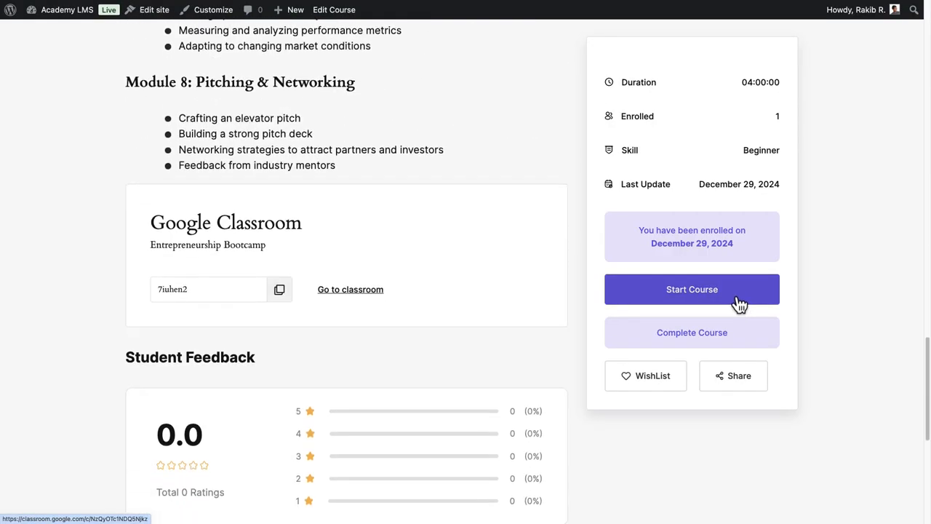
pyautogui.scroll(-3, 737, 306)
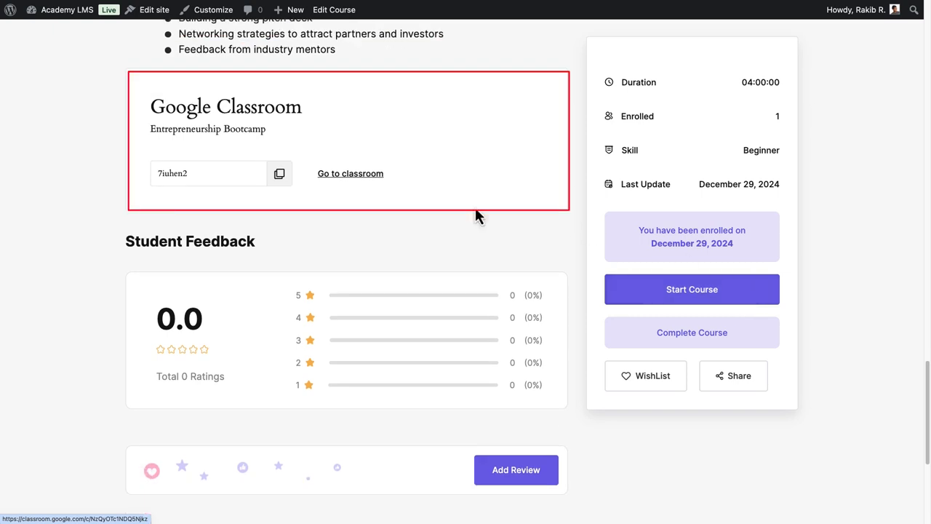
pyautogui.click(149, 174)
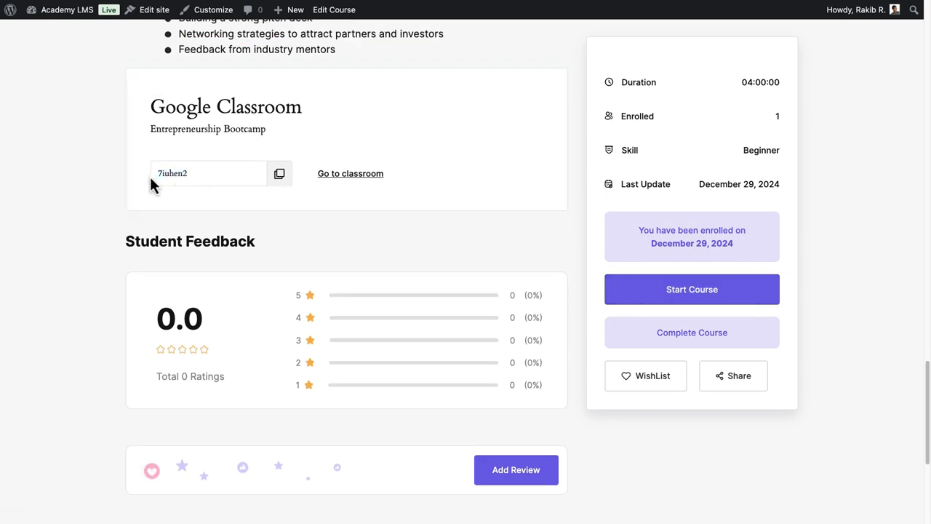
pyautogui.moveTo(149, 129); pyautogui.dragTo(289, 132)
pyautogui.click(291, 134)
pyautogui.click(392, 173)
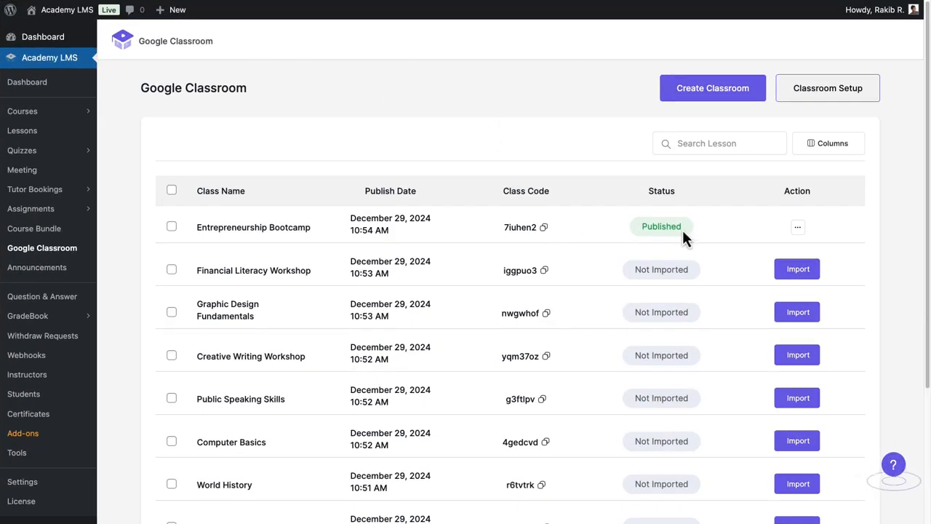
# Import the students of the published Entrepreneurship Bootcamp class and dismiss the notification.
pyautogui.click(797, 228)
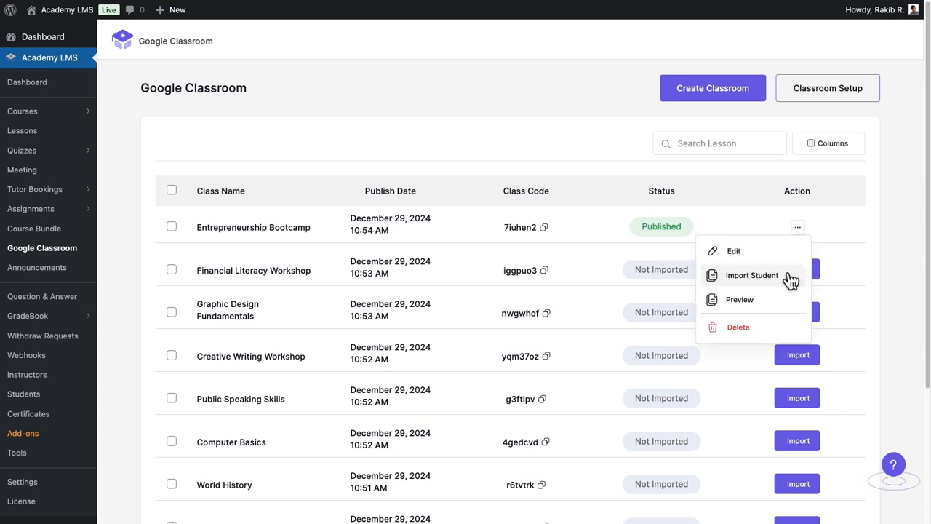
pyautogui.click(752, 274)
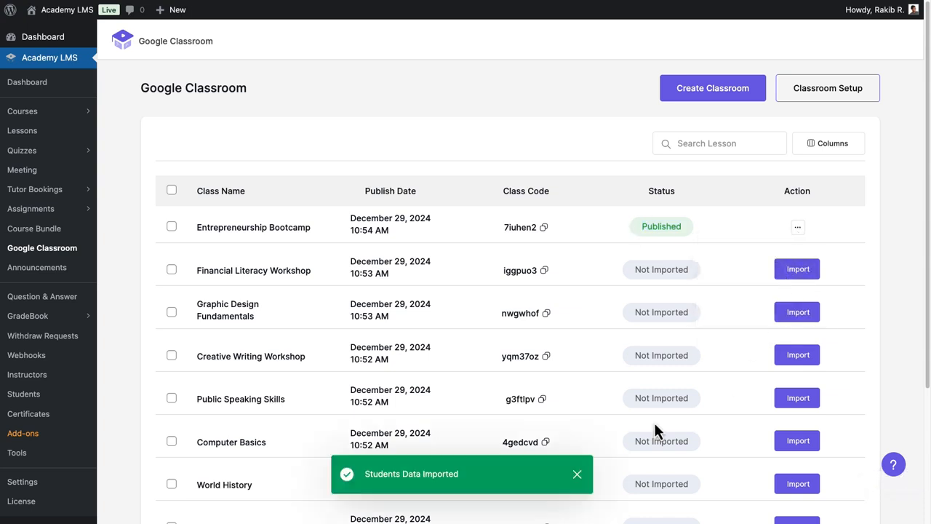
pyautogui.click(574, 473)
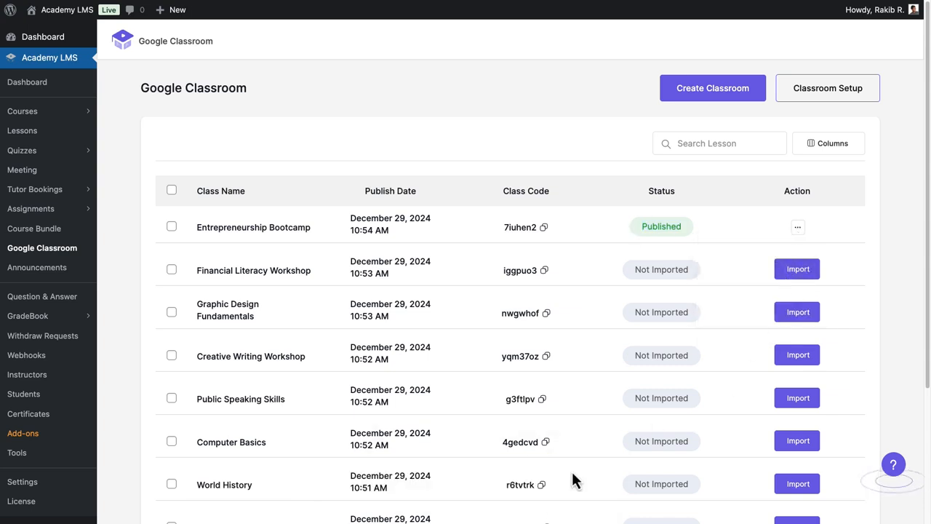
# Check the student list for the imported student's name, email and enrolled course.
pyautogui.click(52, 400)
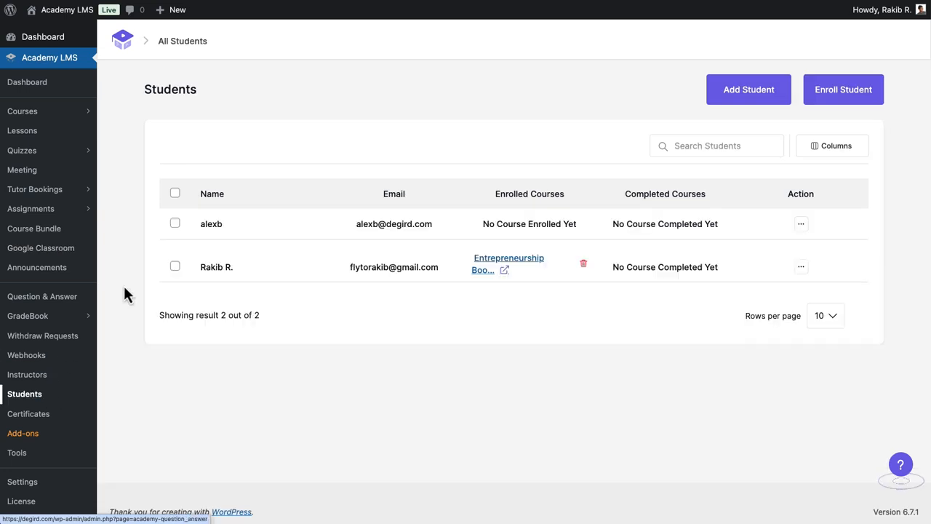
pyautogui.moveTo(198, 267); pyautogui.dragTo(251, 278)
pyautogui.moveTo(350, 267); pyautogui.dragTo(409, 269)
pyautogui.click(460, 265)
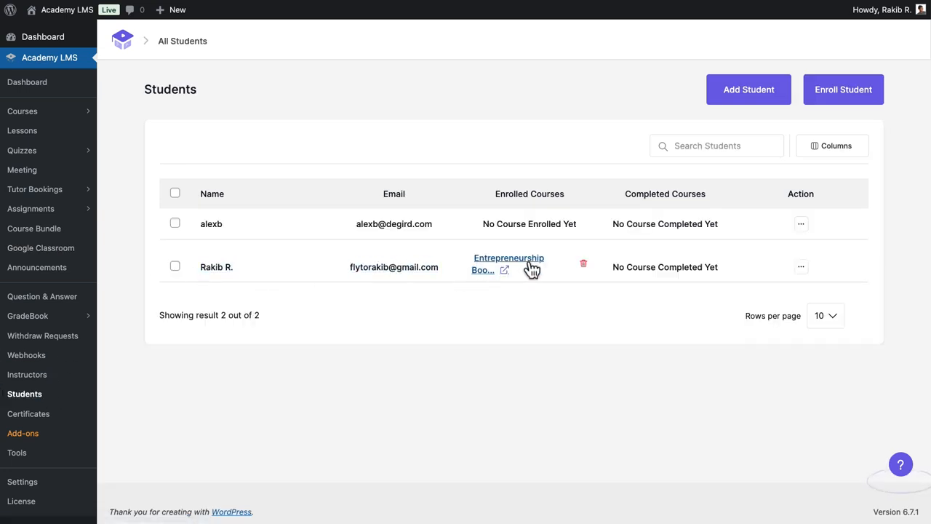
# Create a Google Classroom class named Photography Masterclass with section A, subject Photography and room Studio 1.
pyautogui.click(32, 249)
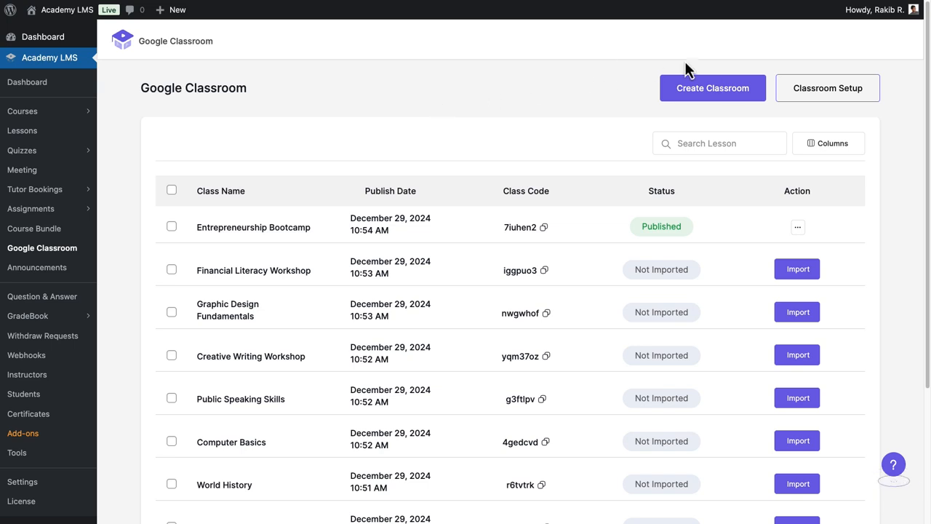
pyautogui.click(728, 88)
pyautogui.click(324, 115)
pyautogui.write('Photography Masterclass')
pyautogui.click(313, 171)
pyautogui.write('A')
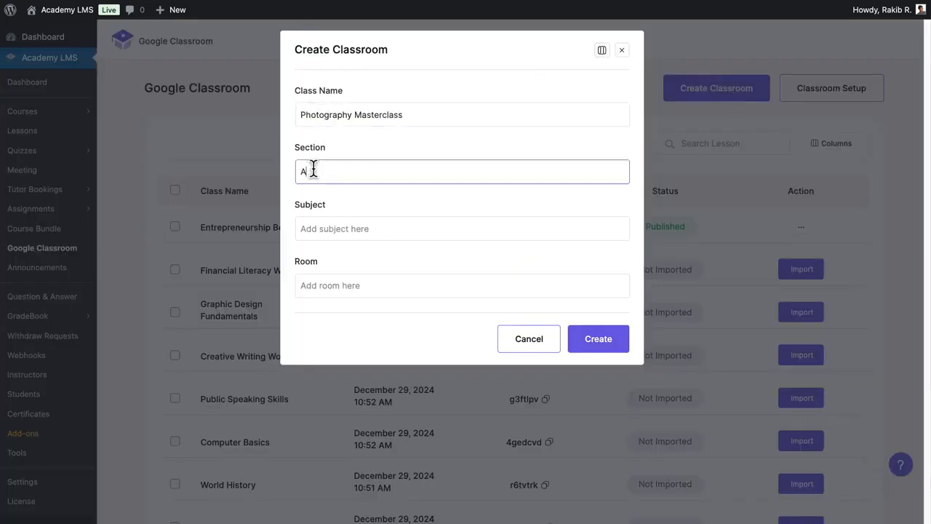
pyautogui.click(384, 230)
pyautogui.write('Photography')
pyautogui.click(366, 286)
pyautogui.write('Studio 1')
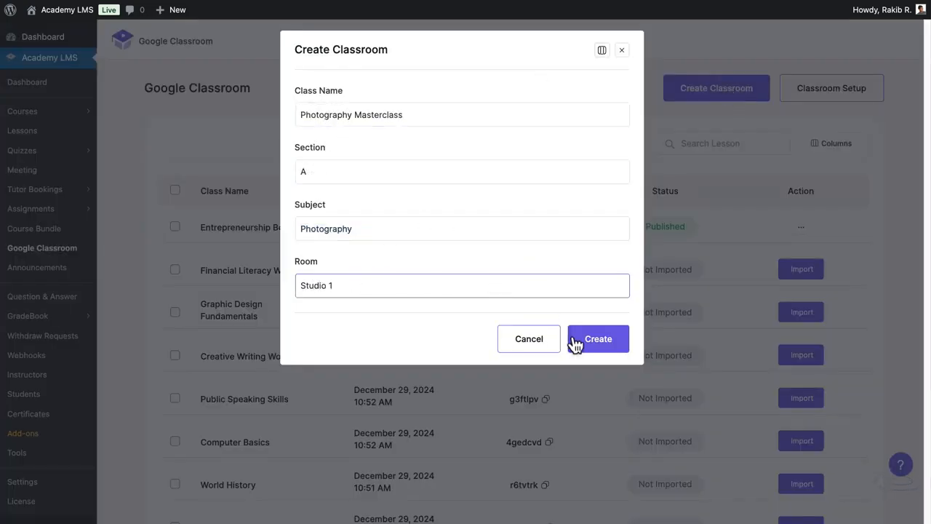
pyautogui.click(573, 339)
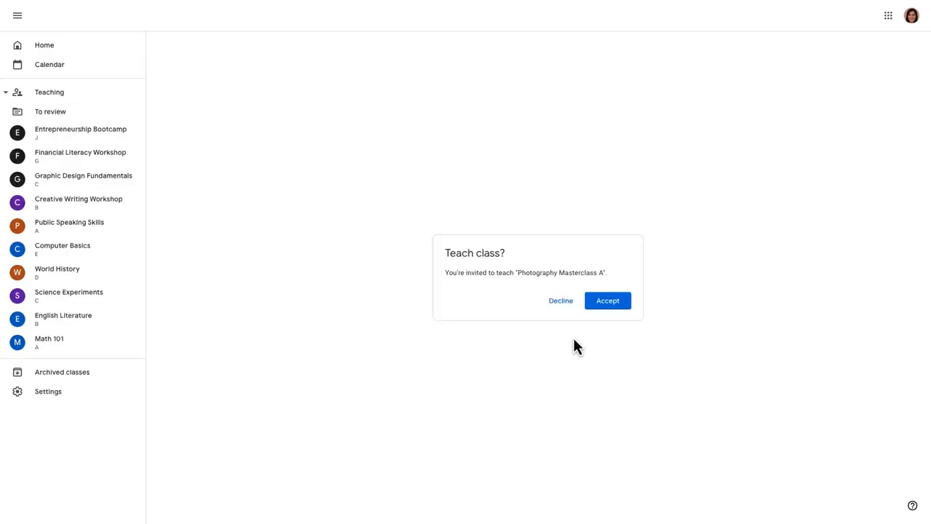
# Accept the Google Classroom invitation to teach the Photography Masterclass A class.
pyautogui.tripleClick(455, 251)
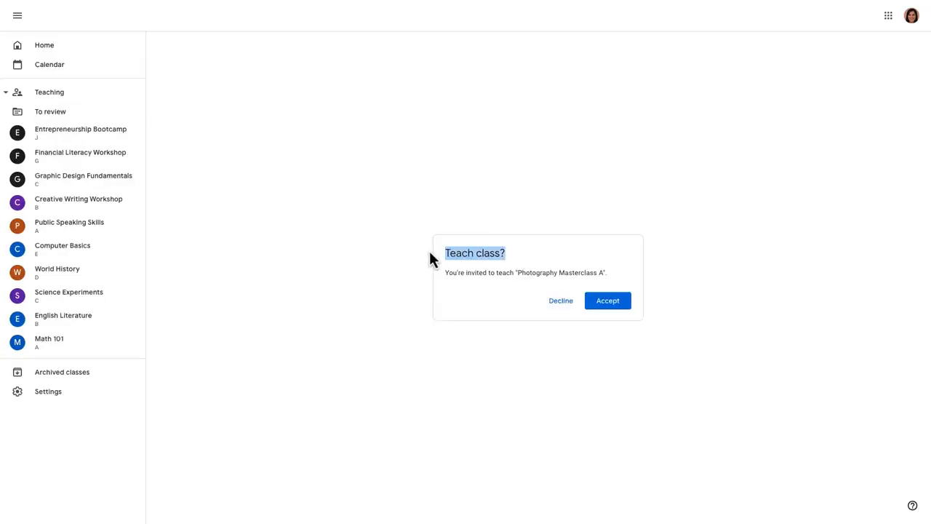
pyautogui.click(430, 252)
pyautogui.click(608, 304)
pyautogui.click(373, 297)
pyautogui.click(569, 338)
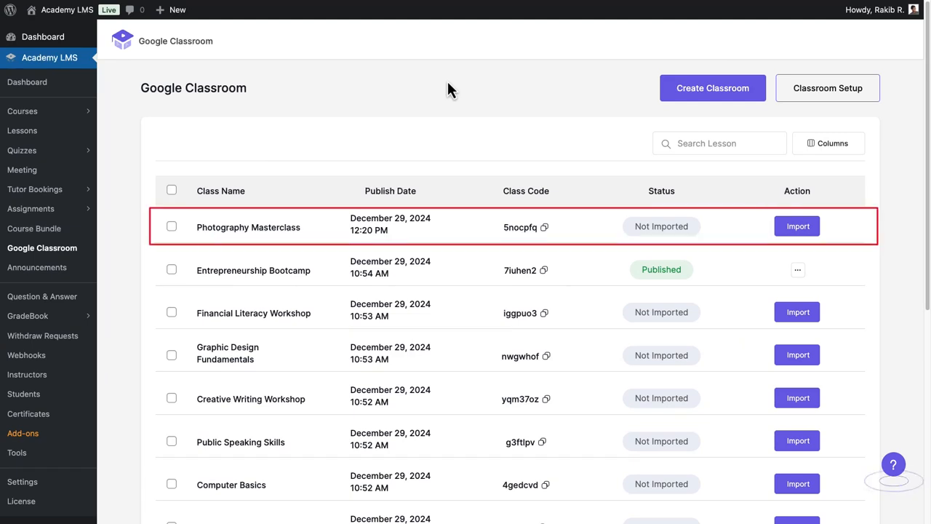
# Import the Photography Masterclass class from the Google Classroom list into the LMS.
pyautogui.click(793, 230)
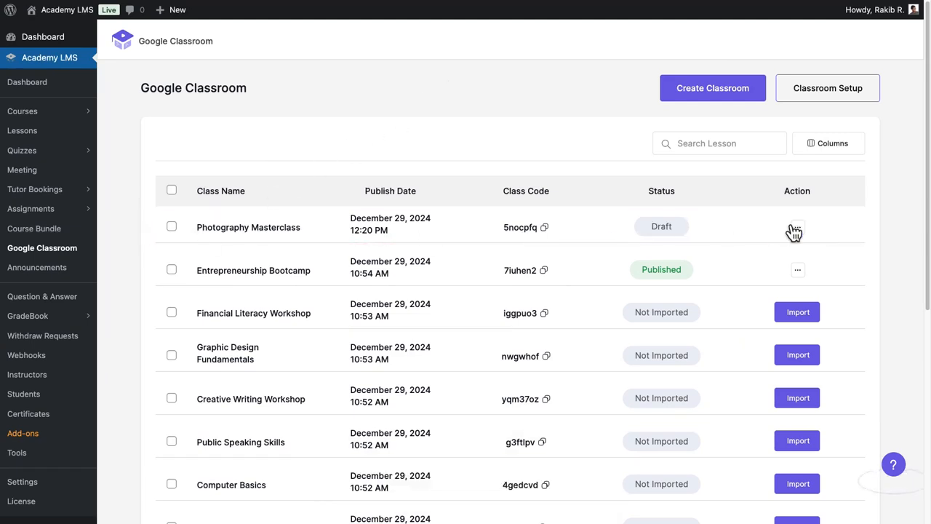
pyautogui.scroll(-5, 793, 232)
pyautogui.scroll(5, 792, 233)
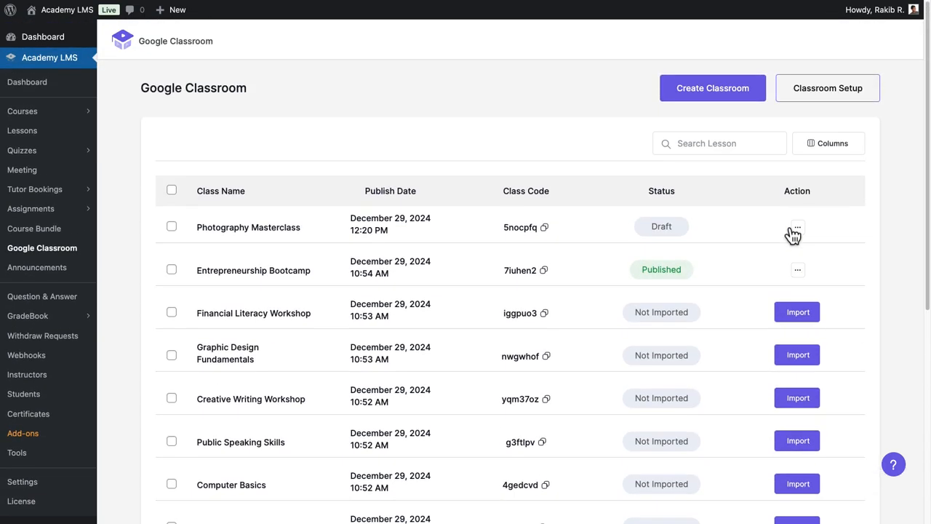